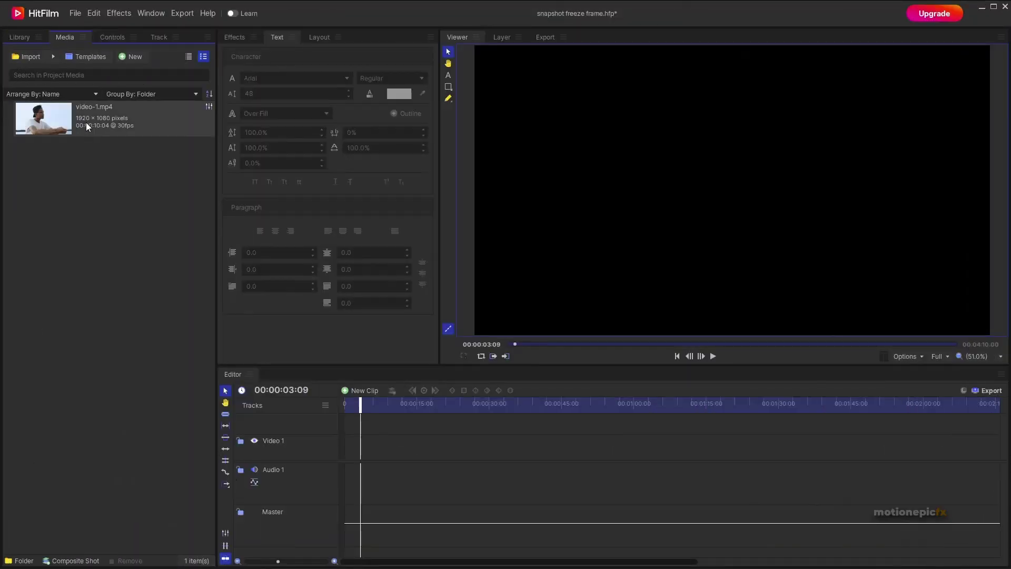
Place video-1.mp4 at the start of Video 1 and park the playhead at 00:00:01:10.
{"action": "left_click_drag", "start_coordinate": [86, 122], "coordinate": [199, 202]}
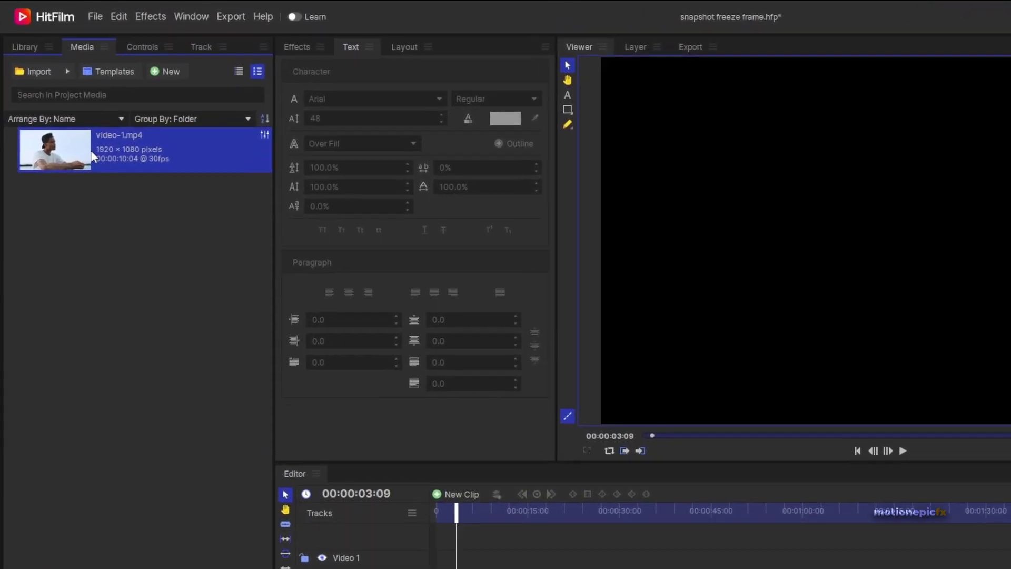
{"action": "left_click_drag", "start_coordinate": [292, 297], "coordinate": [514, 568]}
{"action": "left_click_drag", "start_coordinate": [520, 382], "coordinate": [520, 379]}
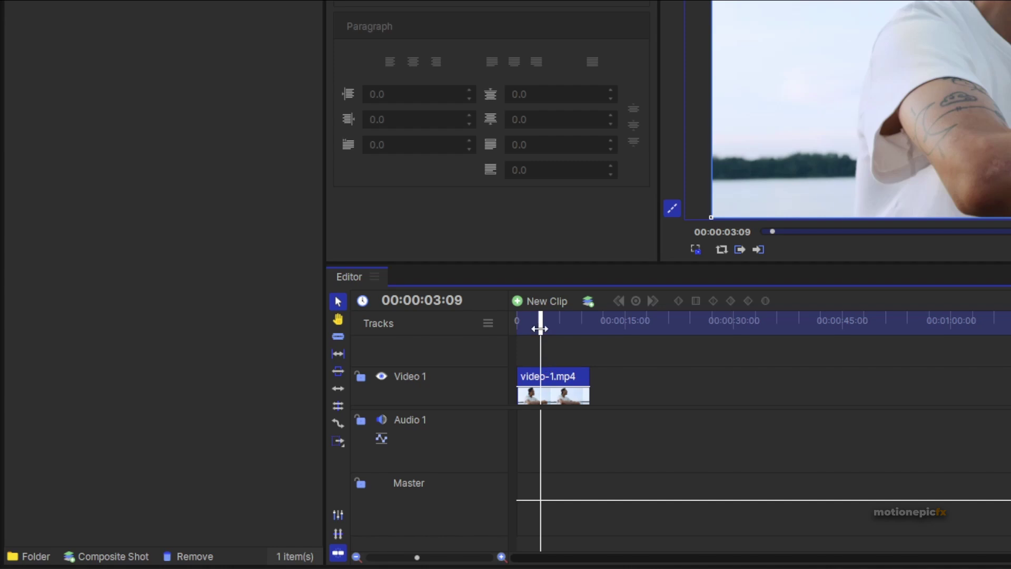
{"action": "left_click_drag", "start_coordinate": [540, 329], "coordinate": [518, 334]}
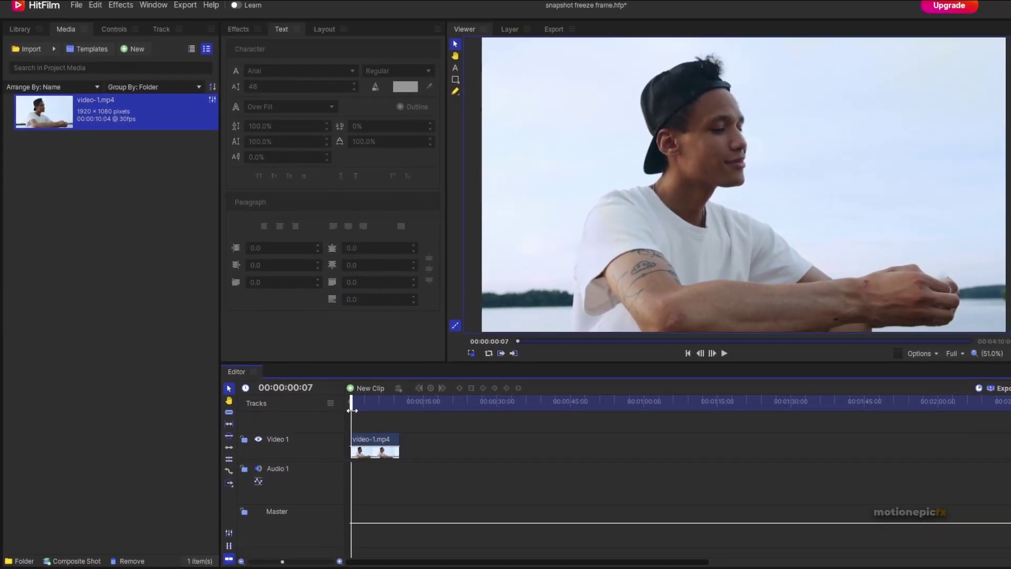
{"action": "left_click_drag", "start_coordinate": [352, 410], "coordinate": [356, 402]}
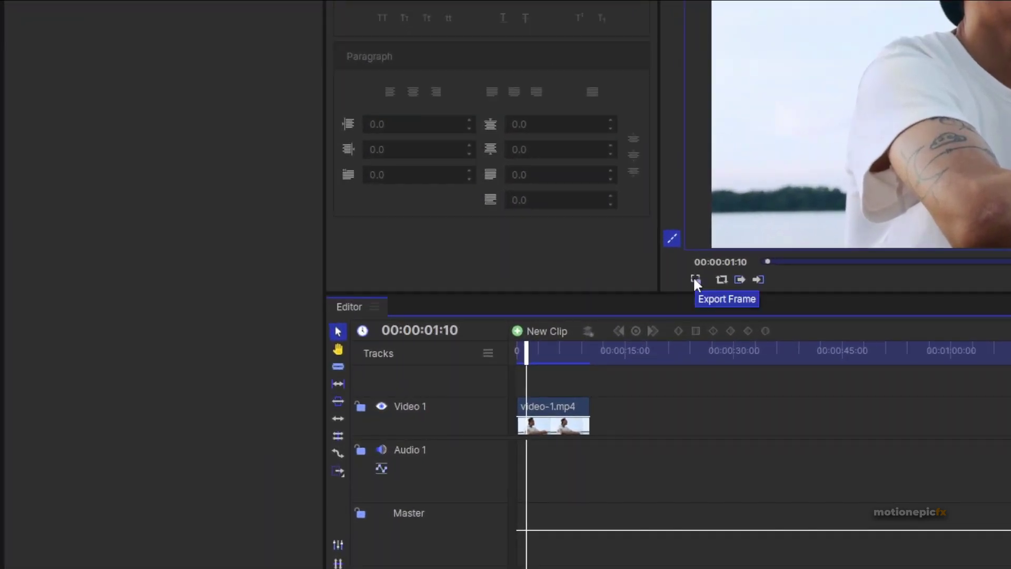
Export the 00:00:01:10 frame as a JPG, reimported to the media bin, accepting the watermark warning.
{"action": "left_click", "coordinate": [695, 279]}
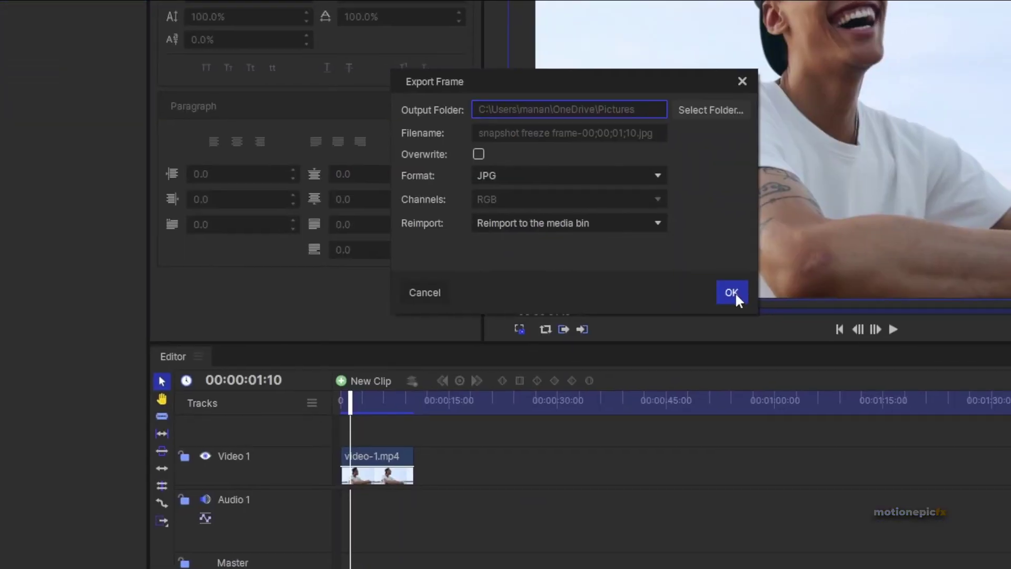
{"action": "left_click", "coordinate": [898, 393]}
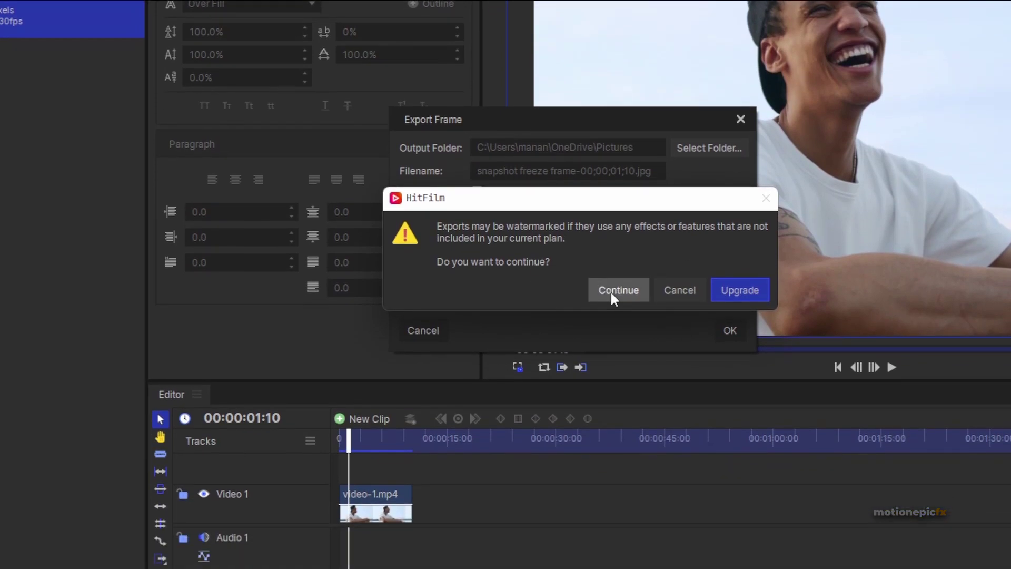
{"action": "left_click", "coordinate": [614, 349]}
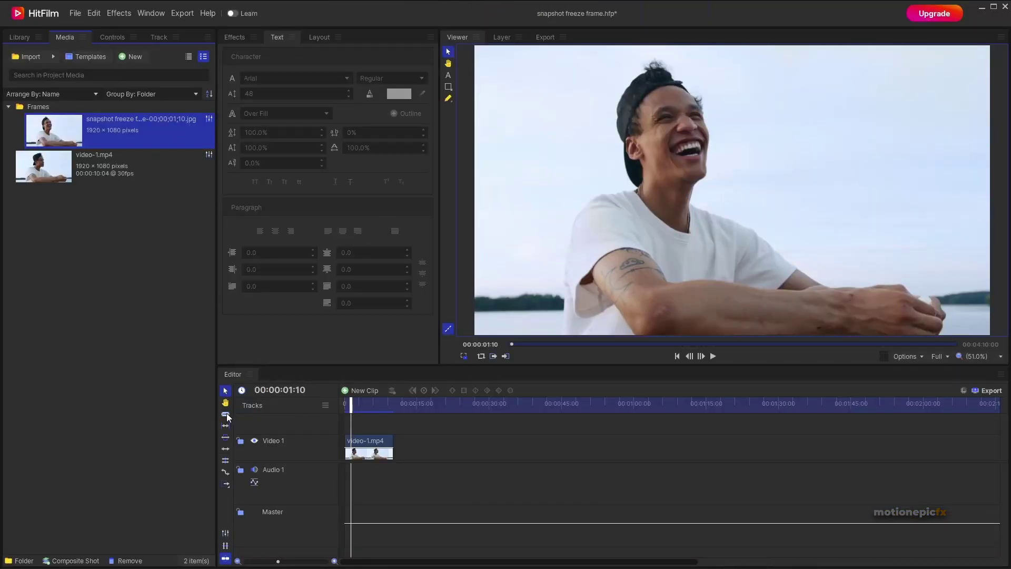
Slice video-1.mp4 at 00:00:01:10 and insert the snapshot JPG into the cut on Video 1.
{"action": "left_click", "coordinate": [226, 413]}
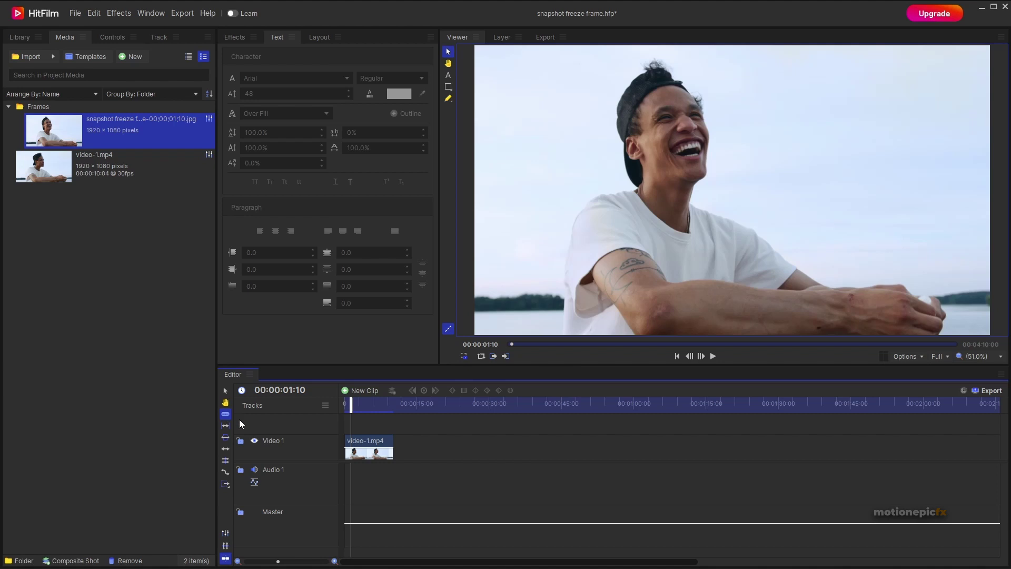
{"action": "left_click", "coordinate": [351, 445]}
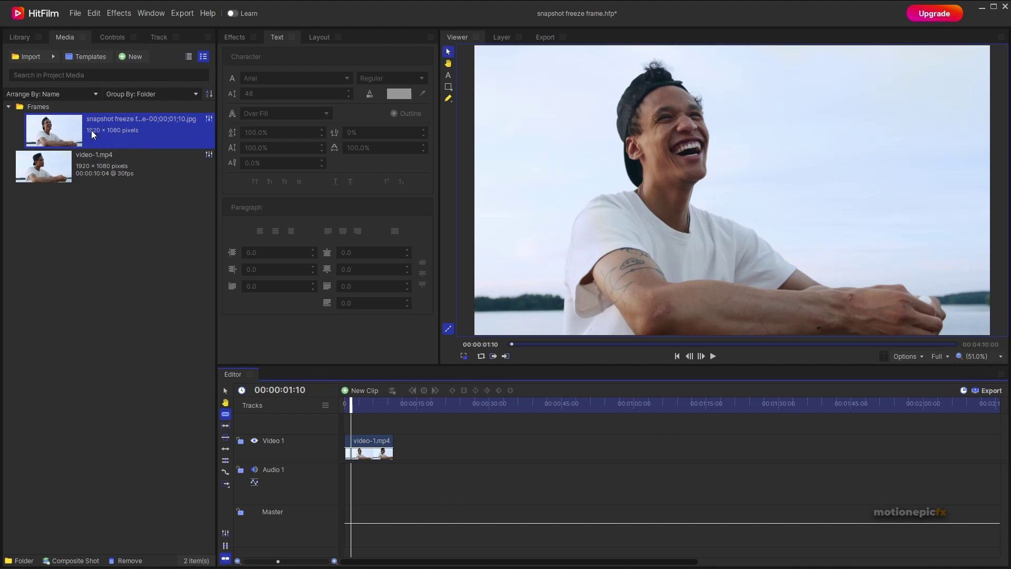
{"action": "left_click_drag", "start_coordinate": [90, 131], "coordinate": [352, 441]}
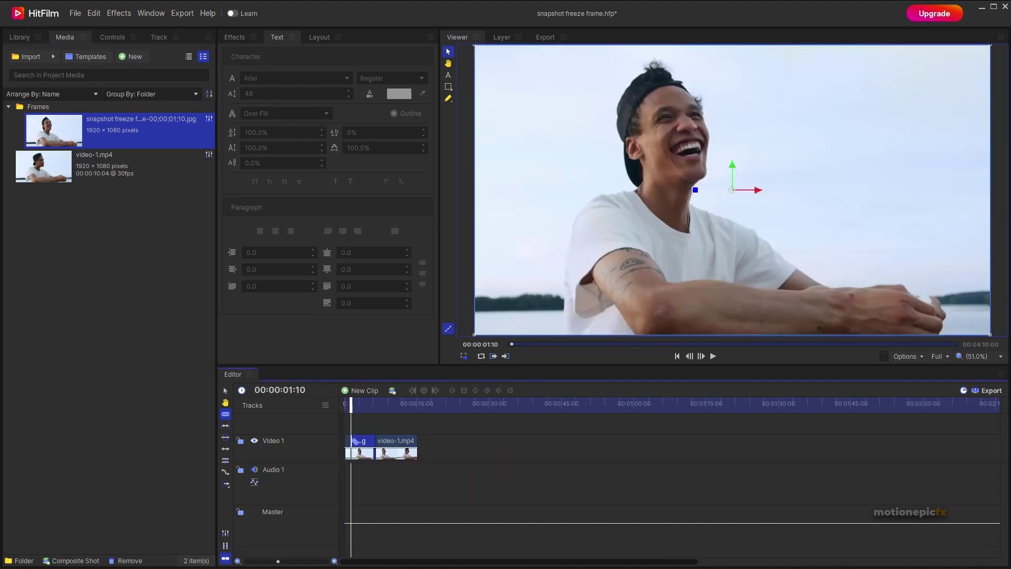
{"action": "key", "text": "ctrl+z"}
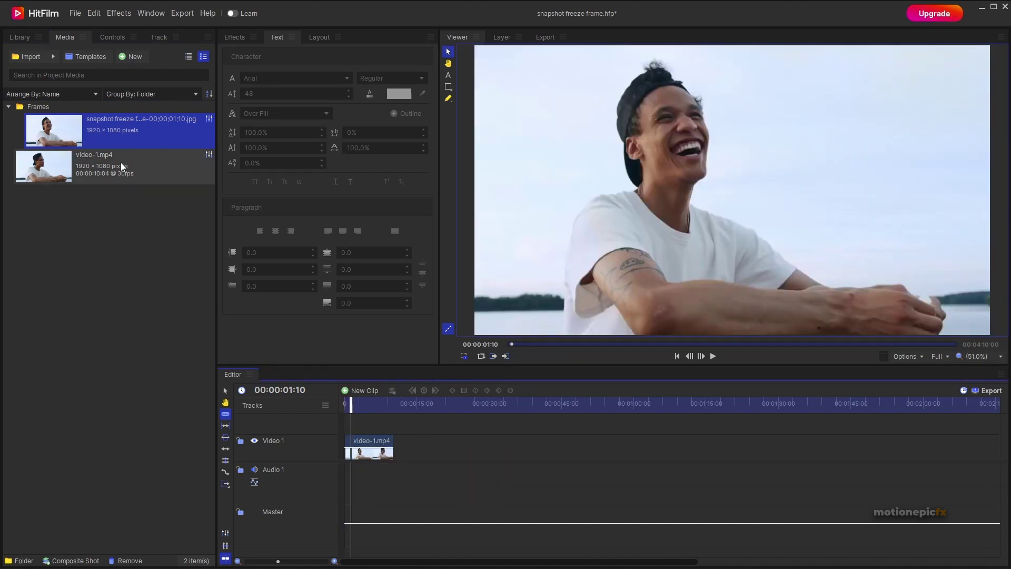
{"action": "left_click_drag", "start_coordinate": [135, 180], "coordinate": [354, 445]}
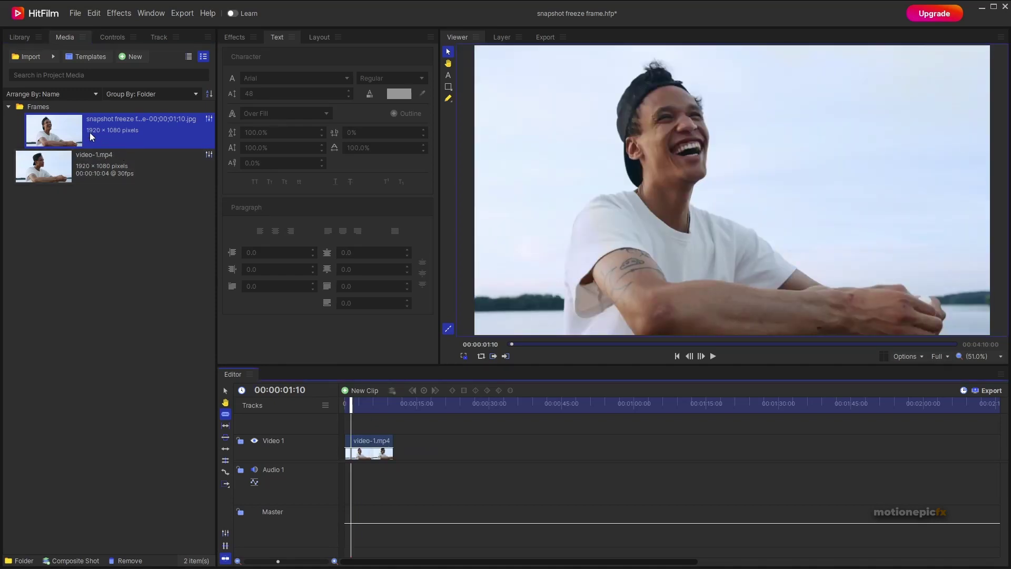
{"action": "left_click_drag", "start_coordinate": [89, 132], "coordinate": [355, 444]}
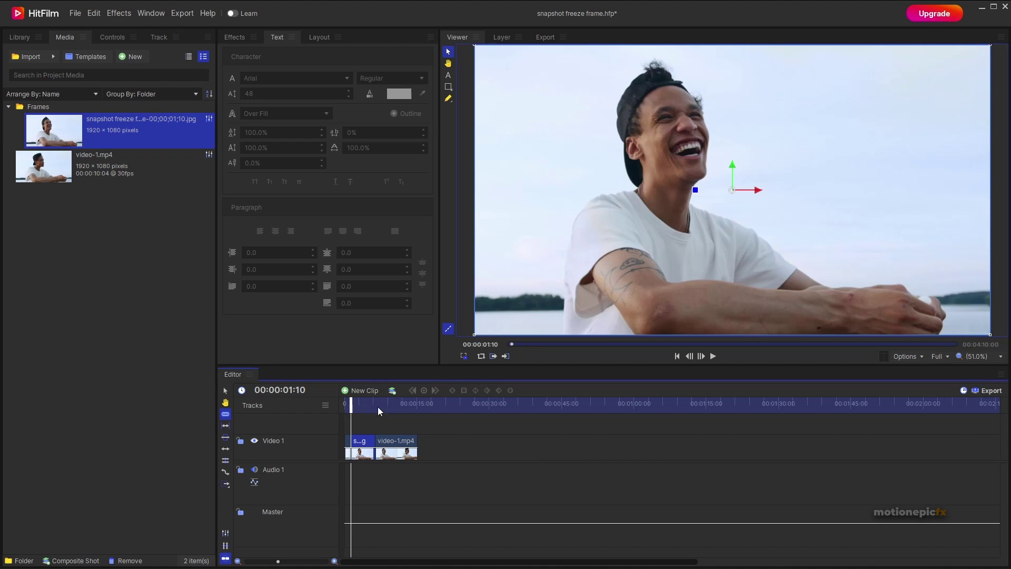
Play back the edit from a later point to preview the freeze-frame.
{"action": "left_click_drag", "start_coordinate": [378, 407], "coordinate": [347, 397]}
{"action": "key", "text": "space"}
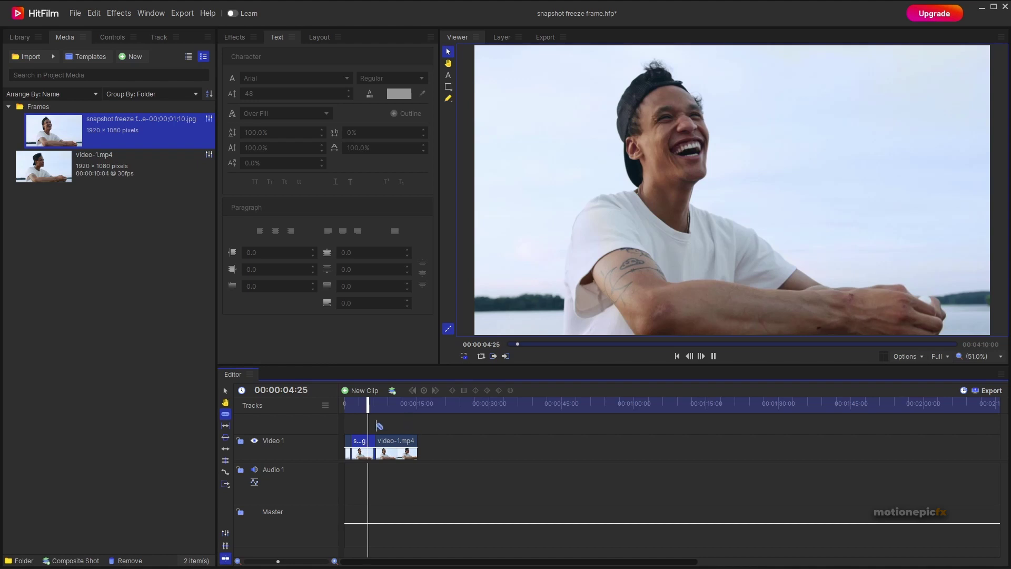
{"action": "left_click_drag", "start_coordinate": [369, 405], "coordinate": [369, 408]}
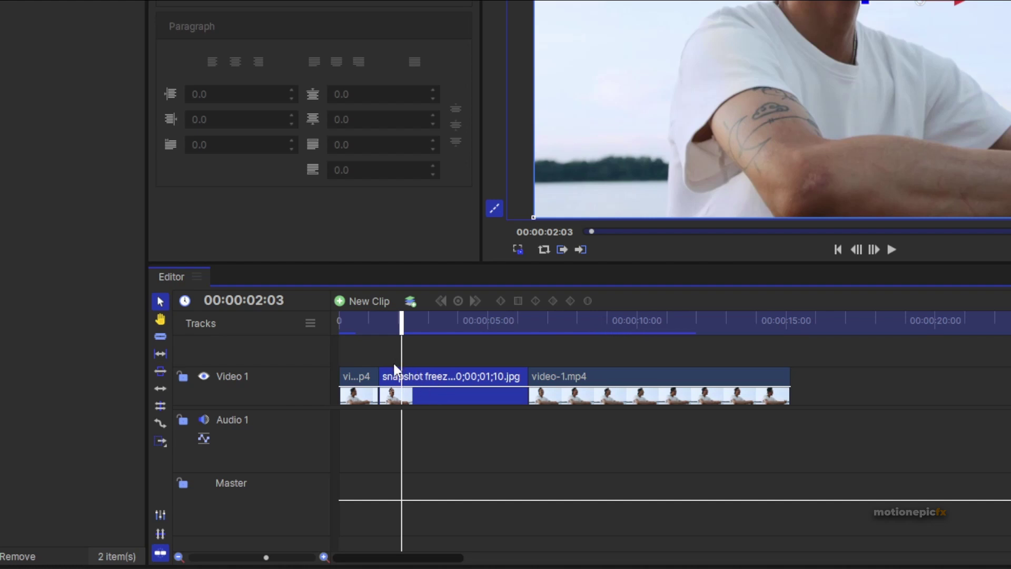
Paste the snapshot still onto a new Video 2 track, aligned with the Video 1 still.
{"action": "key", "text": "ctrl+v"}
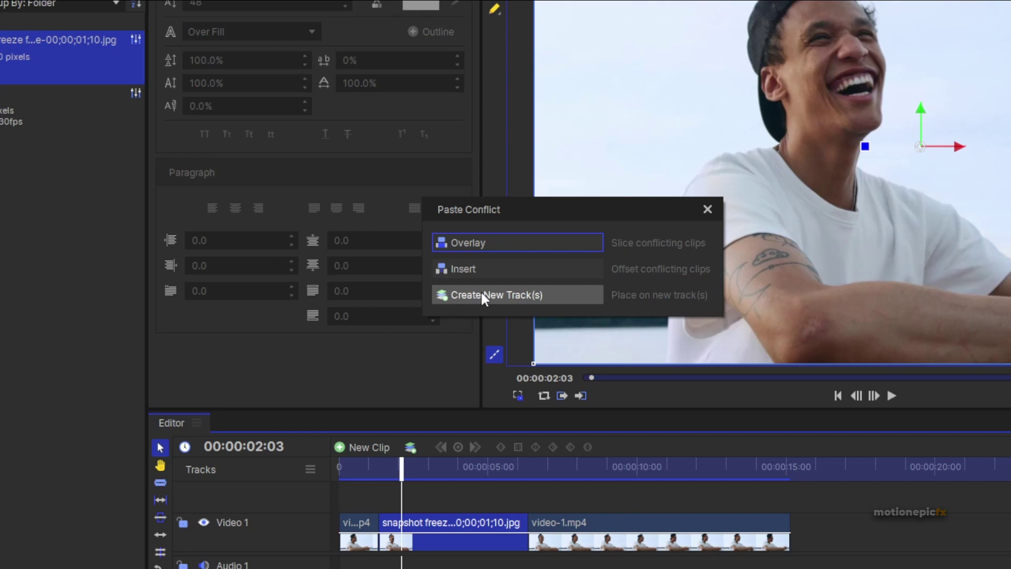
{"action": "left_click", "coordinate": [481, 293]}
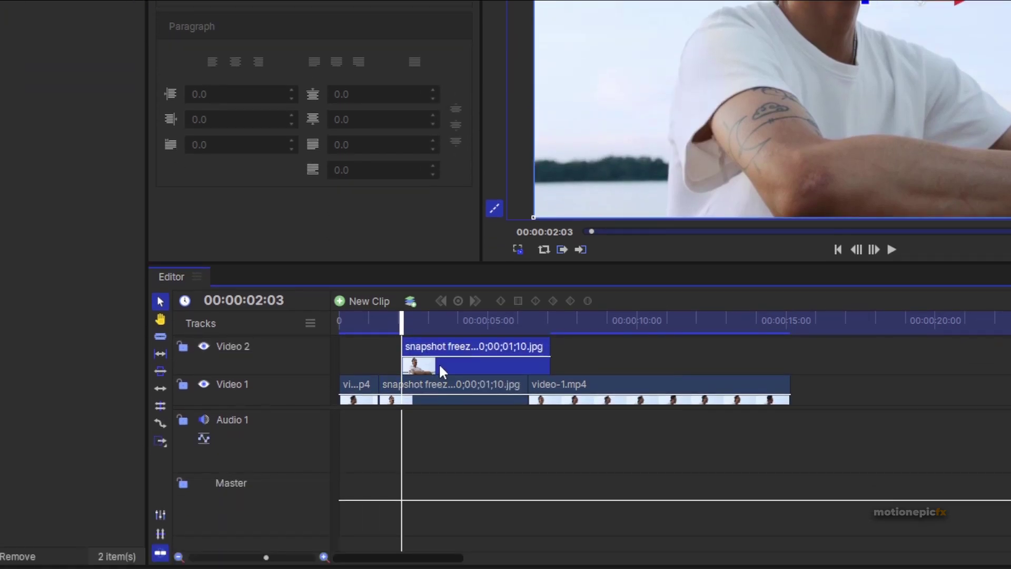
{"action": "left_click_drag", "start_coordinate": [438, 508], "coordinate": [432, 514]}
{"action": "left_click_drag", "start_coordinate": [432, 367], "coordinate": [414, 363]}
{"action": "left_click_drag", "start_coordinate": [373, 324], "coordinate": [416, 325]}
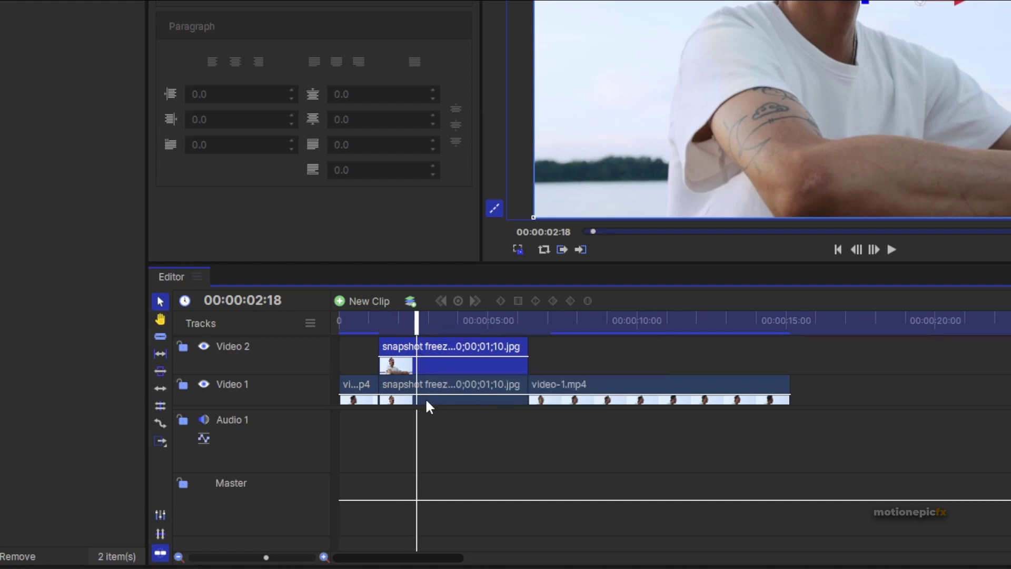
{"action": "left_click", "coordinate": [441, 387]}
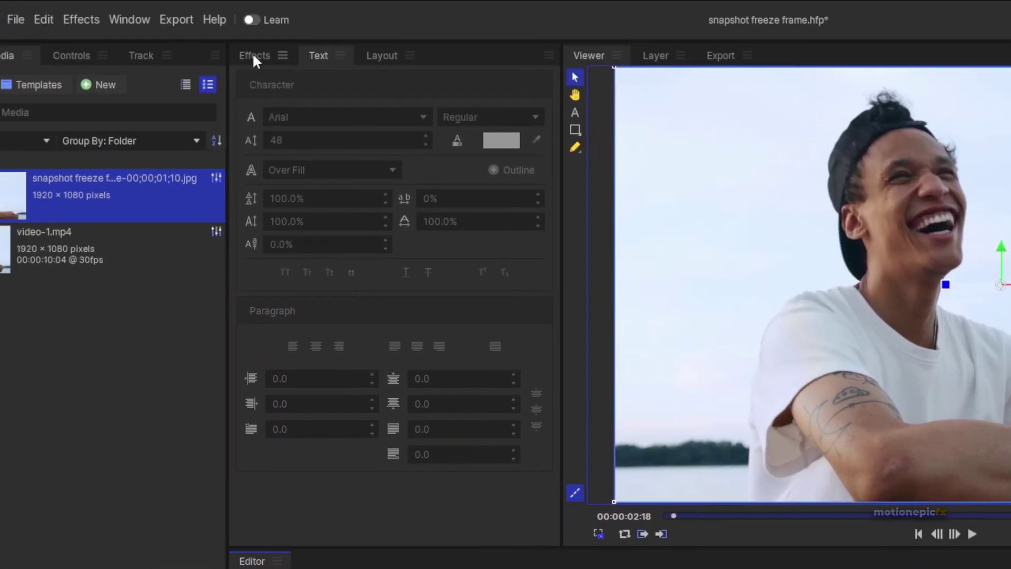
Search the Effects panel for 'blur' and apply Blur to the Video 1 still.
{"action": "left_click", "coordinate": [254, 56]}
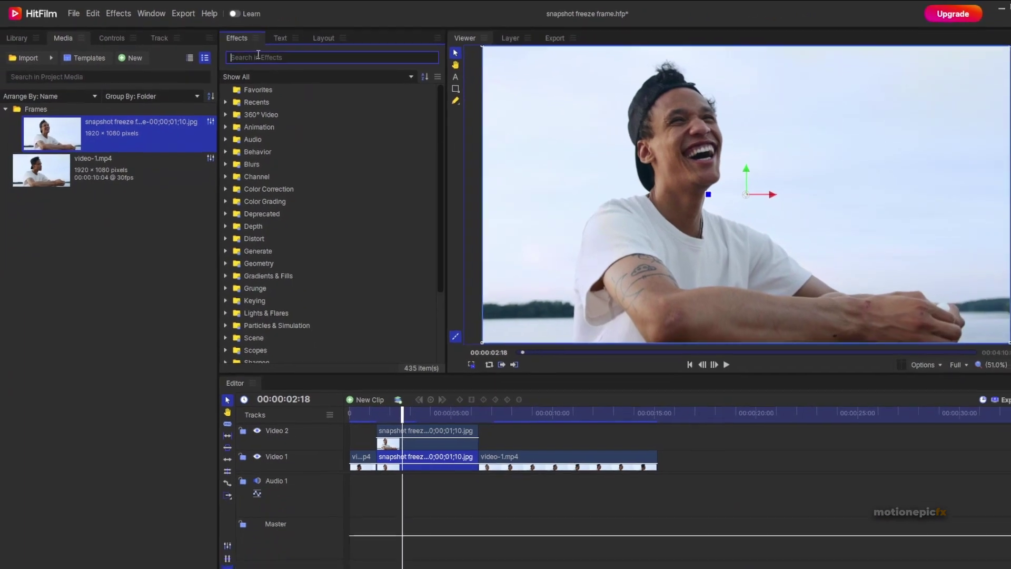
{"action": "type", "text": "bl"}
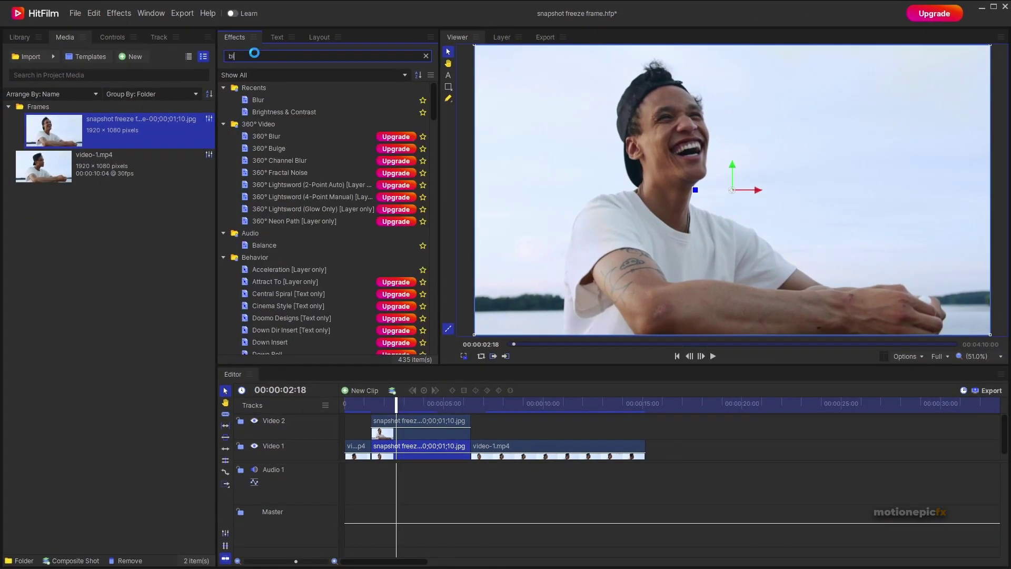
{"action": "type", "text": "ur"}
{"action": "left_click_drag", "start_coordinate": [263, 100], "coordinate": [388, 445]}
Add the Black & White preset to the still and collapse the Blur and Hue settings.
{"action": "left_click", "coordinate": [266, 57]}
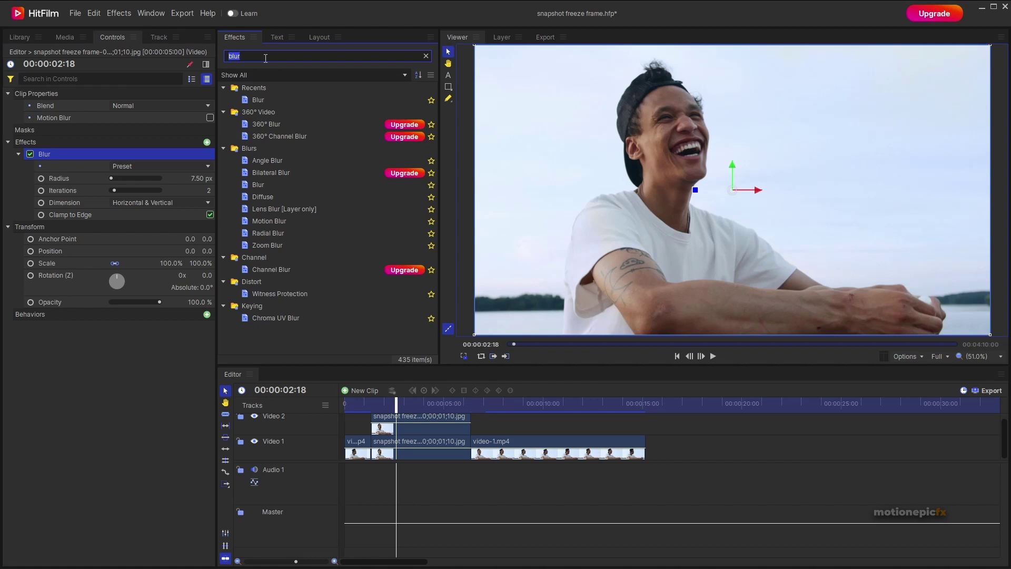
{"action": "type", "text": "black"}
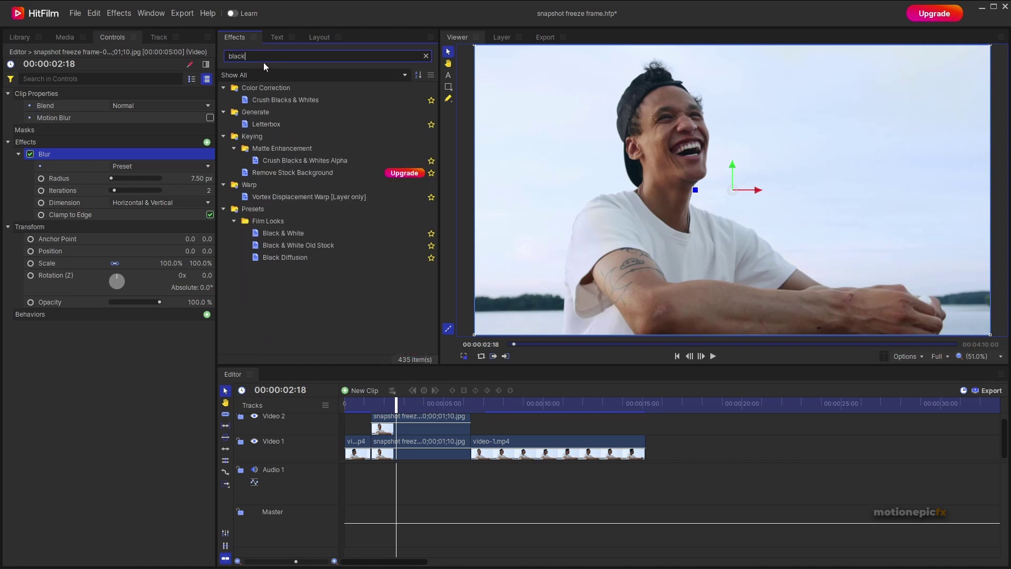
{"action": "left_click_drag", "start_coordinate": [282, 233], "coordinate": [413, 446]}
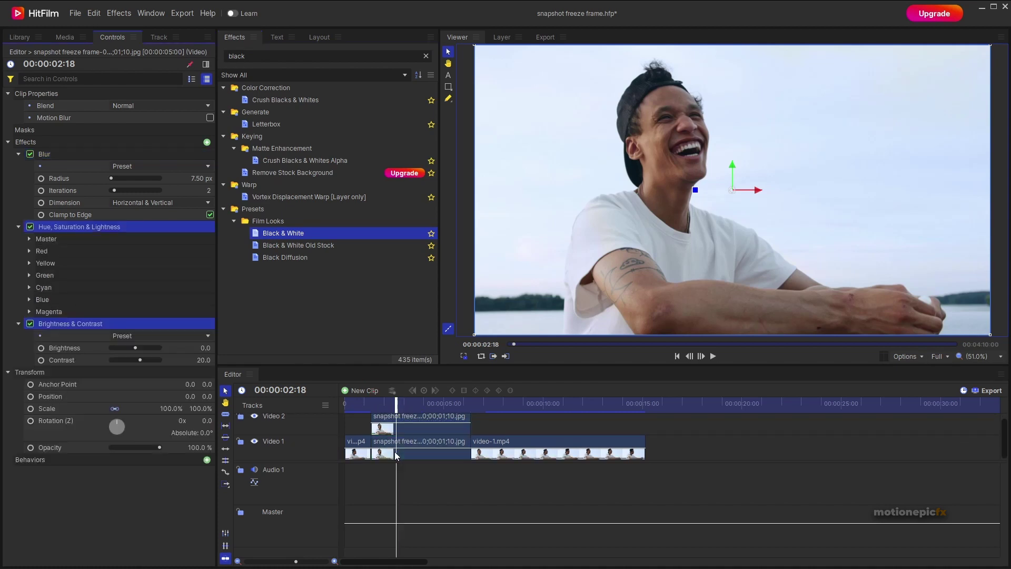
{"action": "left_click", "coordinate": [19, 156]}
{"action": "left_click", "coordinate": [18, 165]}
{"action": "left_click", "coordinate": [409, 429]}
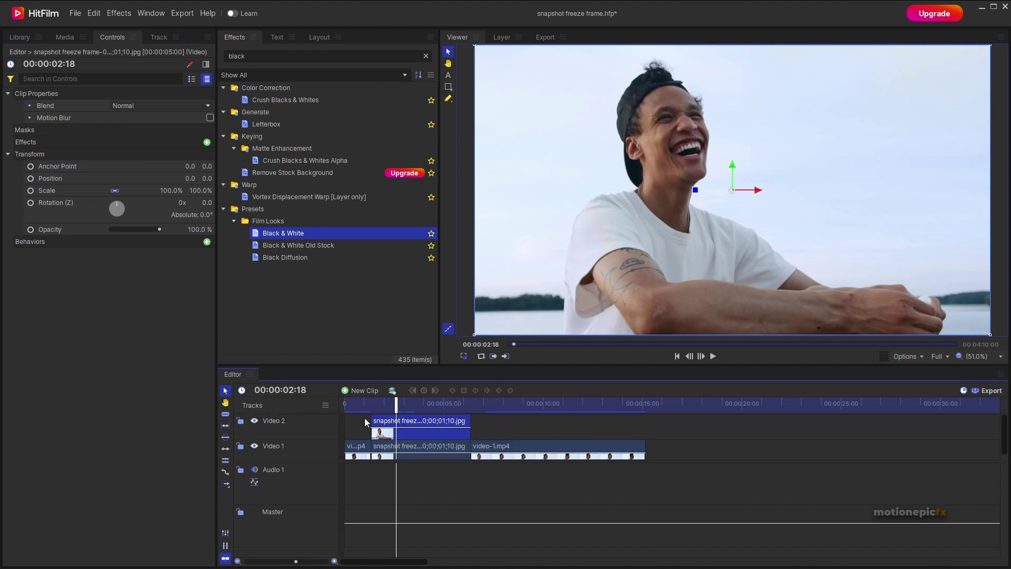
{"action": "left_click_drag", "start_coordinate": [307, 462], "coordinate": [306, 509]}
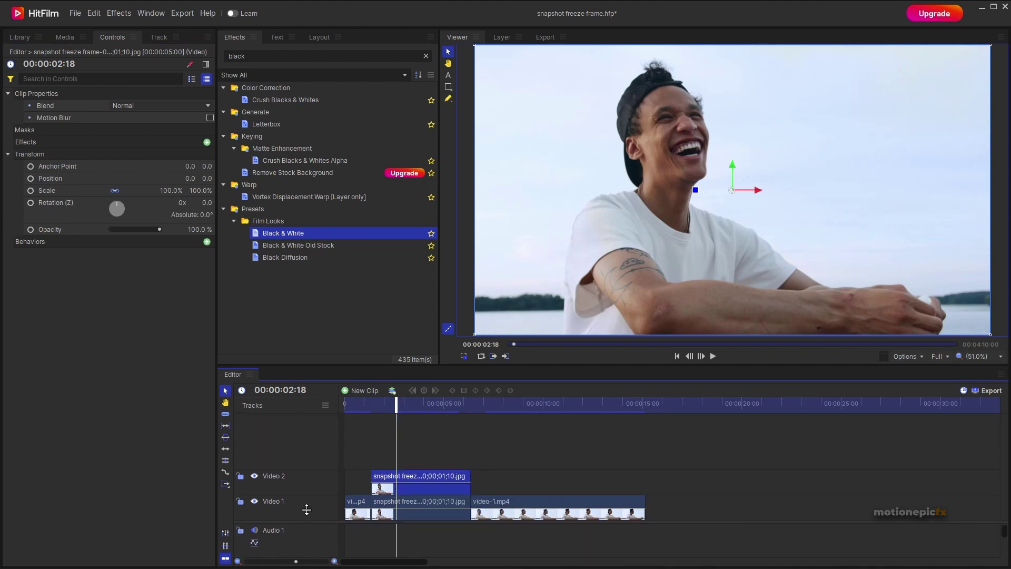
Lower the Video 1 still's Brightness to -46.0 with Video 2 hidden, then show Video 2 again.
{"action": "left_click", "coordinate": [253, 476]}
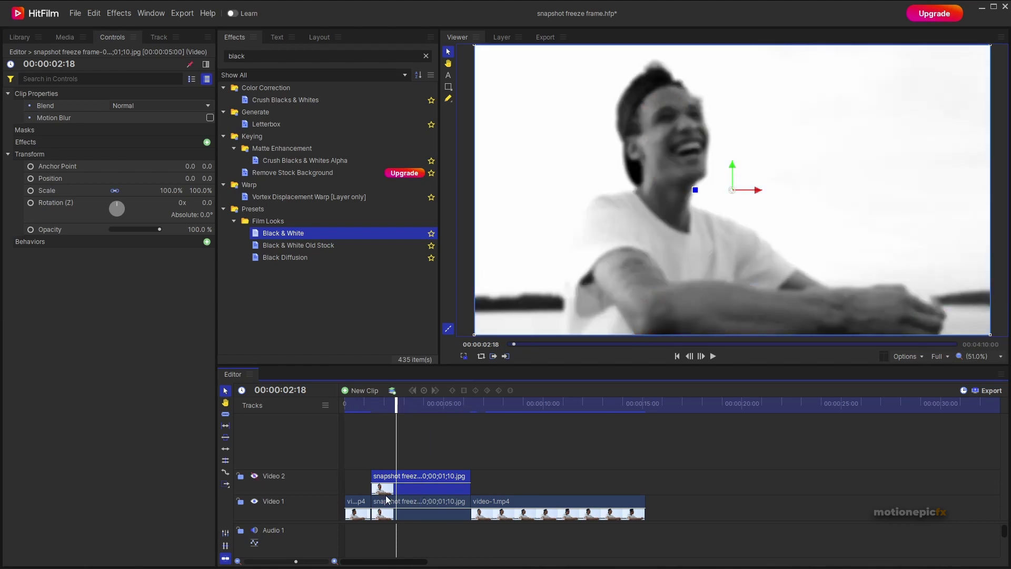
{"action": "left_click", "coordinate": [409, 514]}
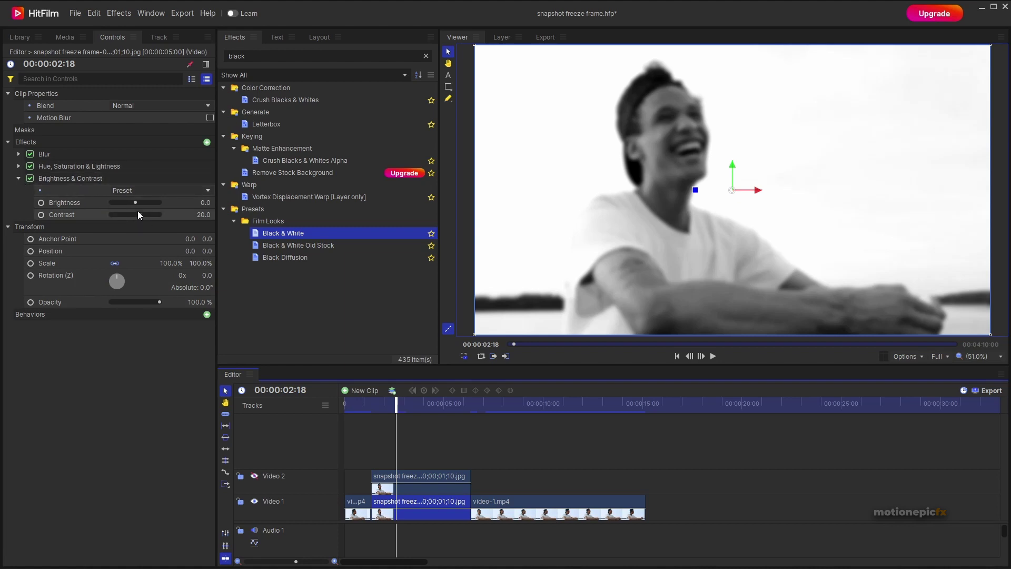
{"action": "left_click_drag", "start_coordinate": [135, 202], "coordinate": [123, 201]}
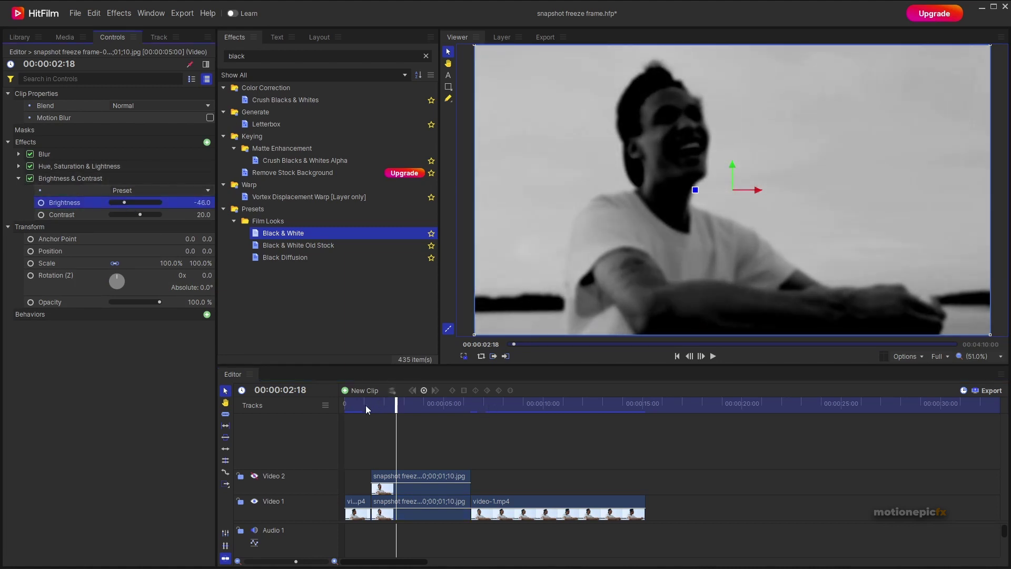
{"action": "left_click", "coordinate": [425, 473]}
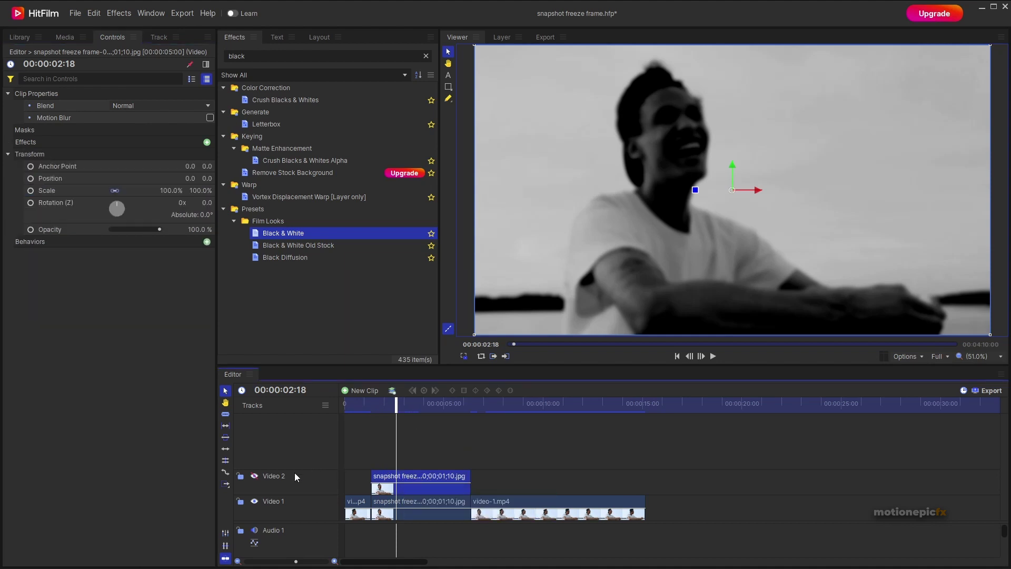
{"action": "left_click", "coordinate": [254, 475]}
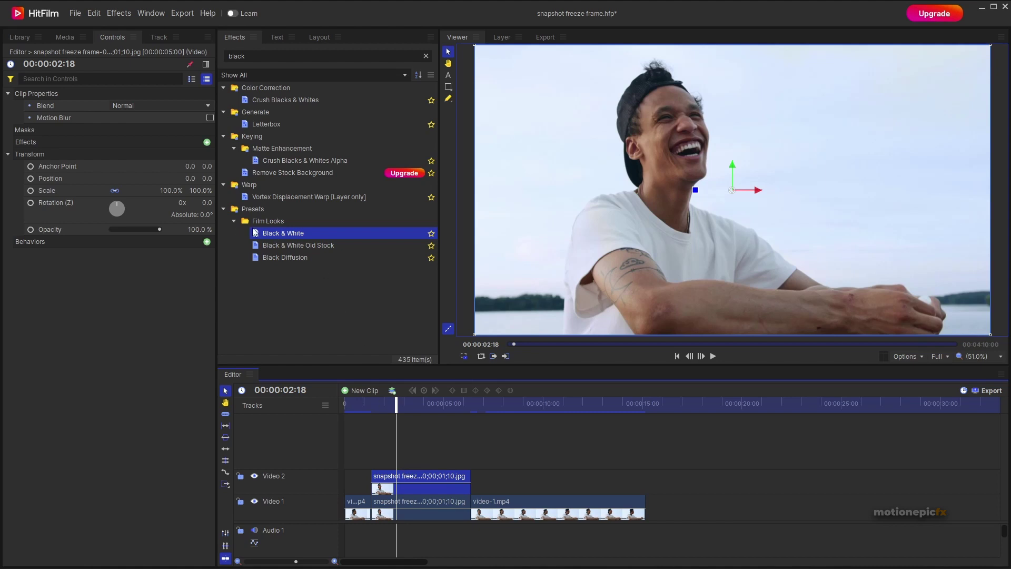
Scale the Video 2 still to 57% and rotate it -8°, then start a new Plane clip.
{"action": "left_click_drag", "start_coordinate": [178, 190], "coordinate": [198, 203]}
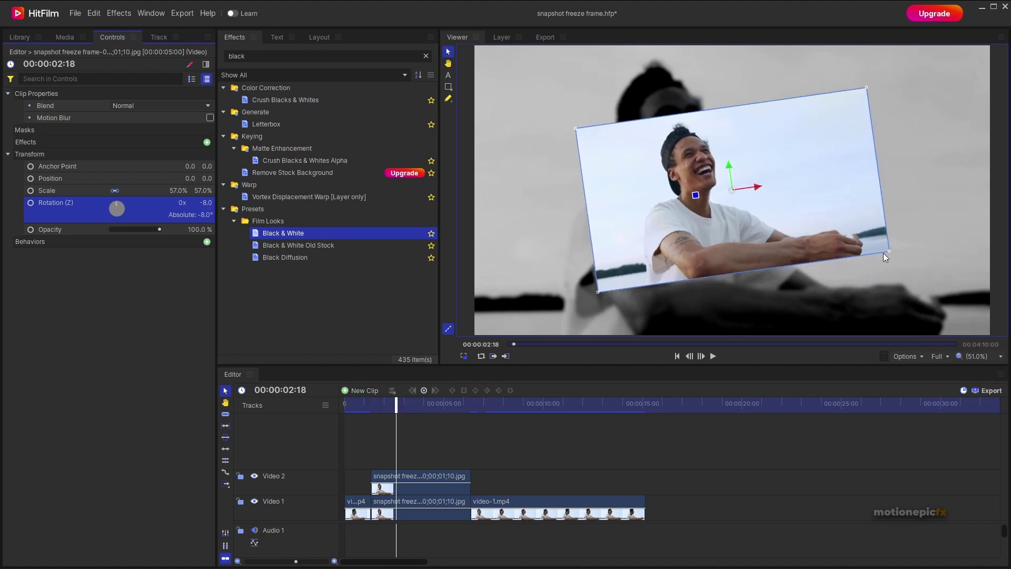
{"action": "left_click", "coordinate": [358, 392]}
{"action": "left_click", "coordinate": [361, 402]}
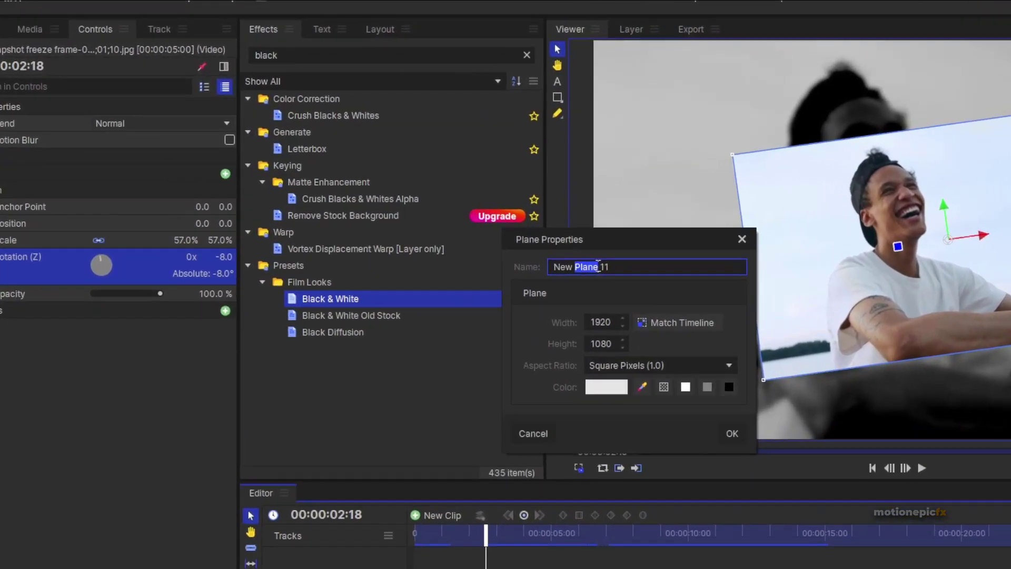
Create a white plane named 'border' on Video 3, aligned with the freeze-frame.
{"action": "triple_click", "coordinate": [478, 207]}
{"action": "type", "text": "border"}
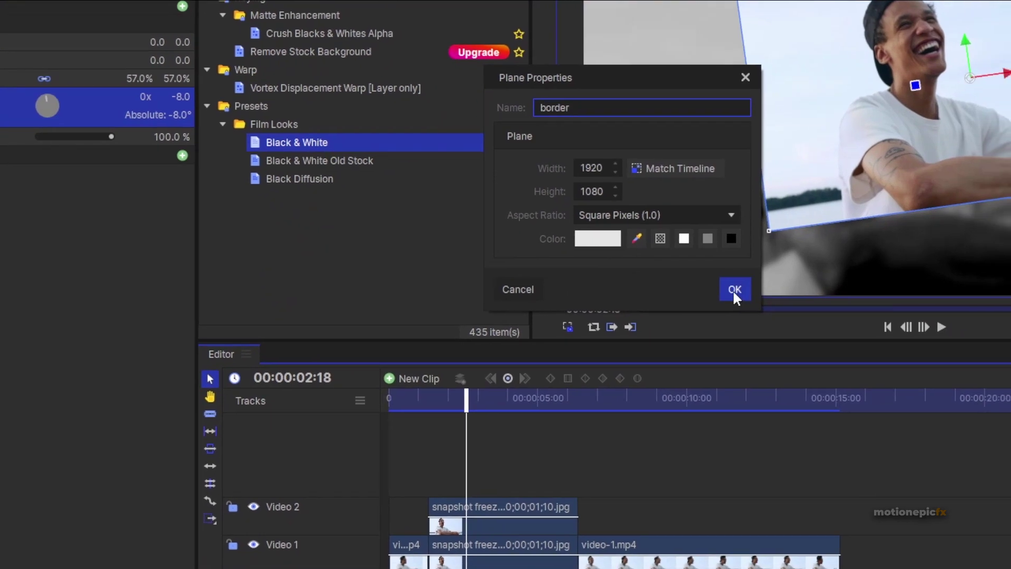
{"action": "left_click", "coordinate": [750, 298]}
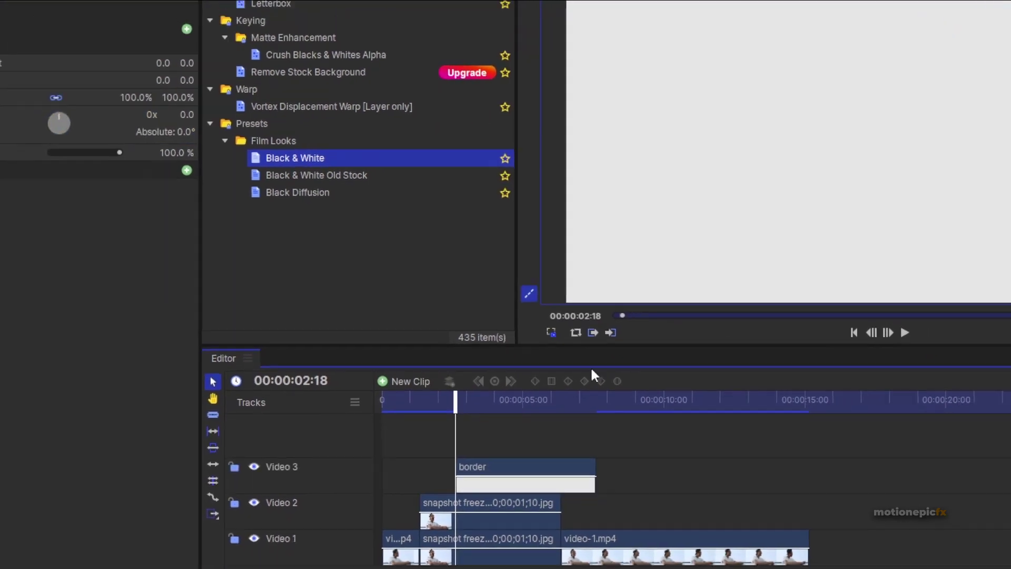
{"action": "left_click", "coordinate": [527, 478]}
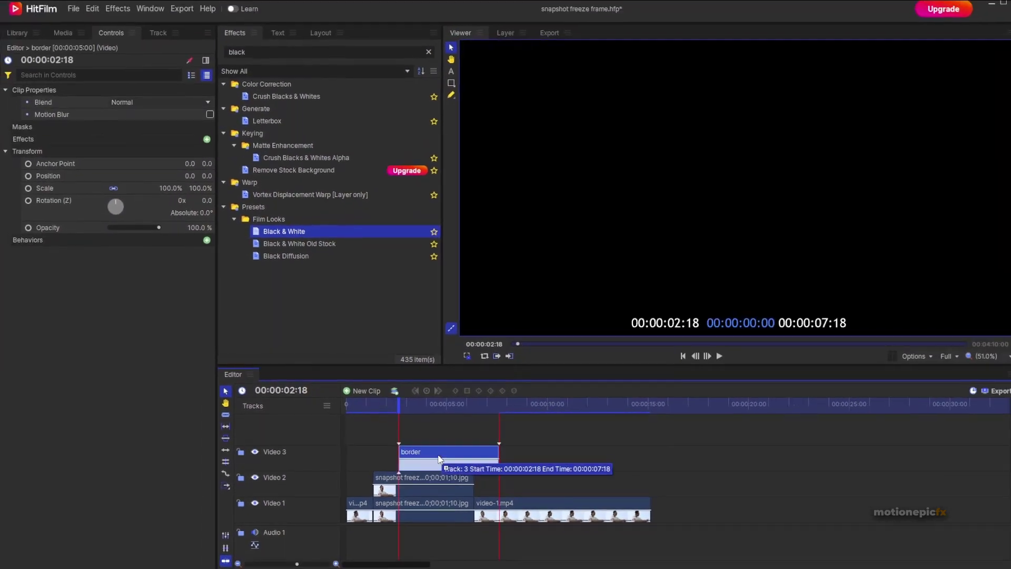
{"action": "left_click_drag", "start_coordinate": [440, 459], "coordinate": [418, 454]}
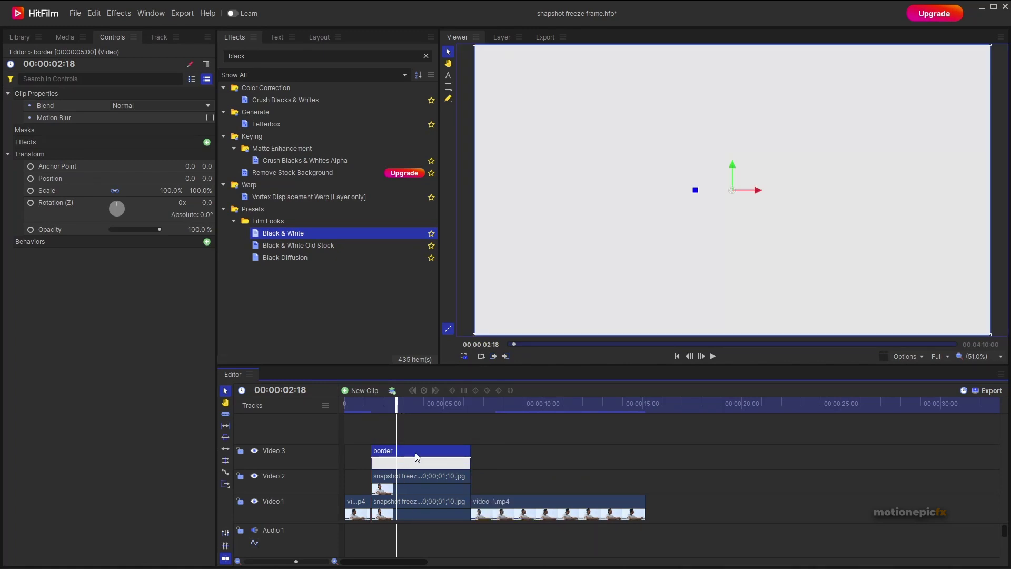
Copy the freeze-frame clip from its right-click menu.
{"action": "left_click", "coordinate": [416, 479]}
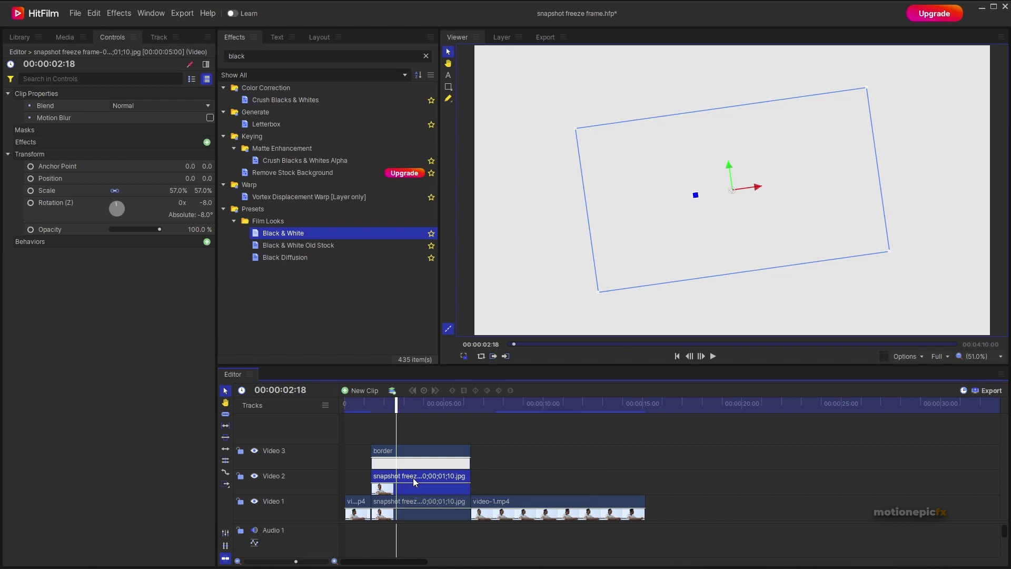
{"action": "right_click", "coordinate": [413, 479]}
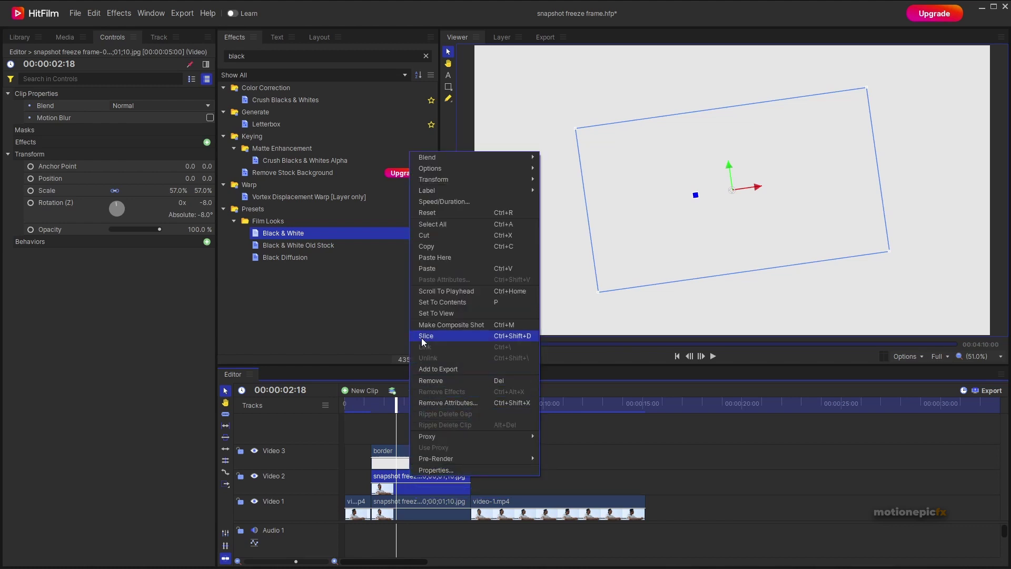
{"action": "left_click", "coordinate": [432, 247]}
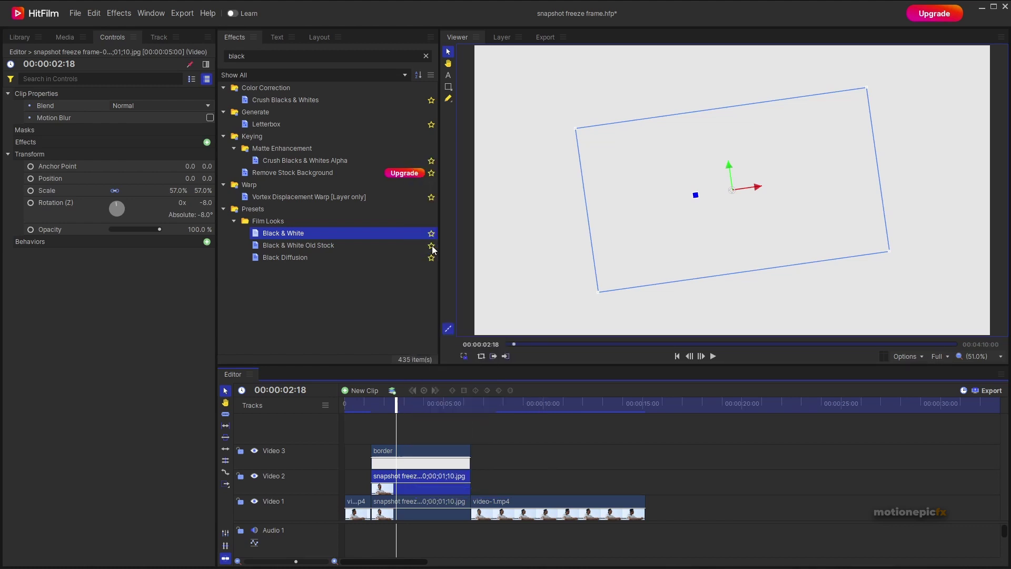
Paste the freeze-frame's Scale and Rotation attributes onto the border clip.
{"action": "left_click", "coordinate": [417, 456]}
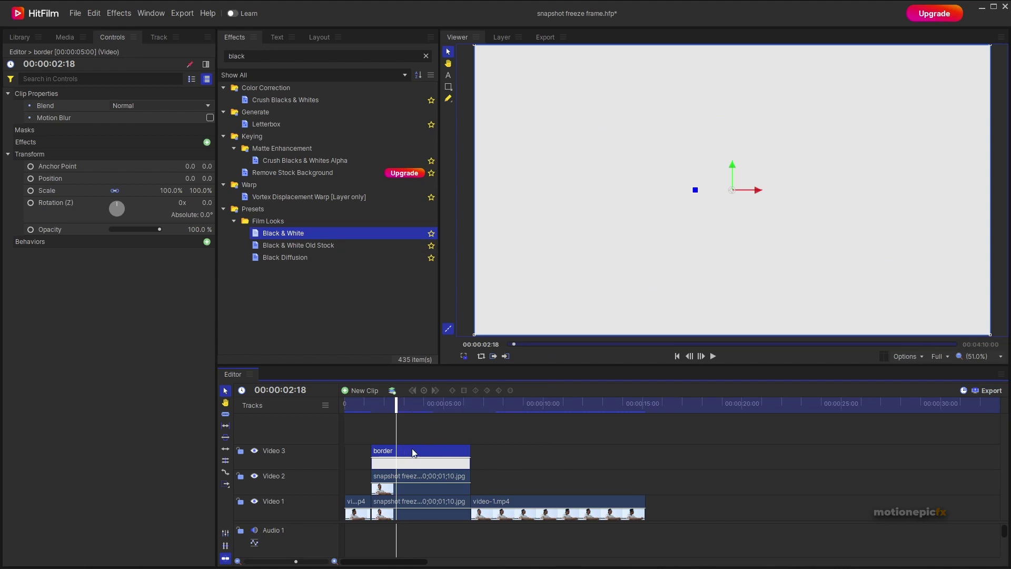
{"action": "right_click", "coordinate": [414, 453]}
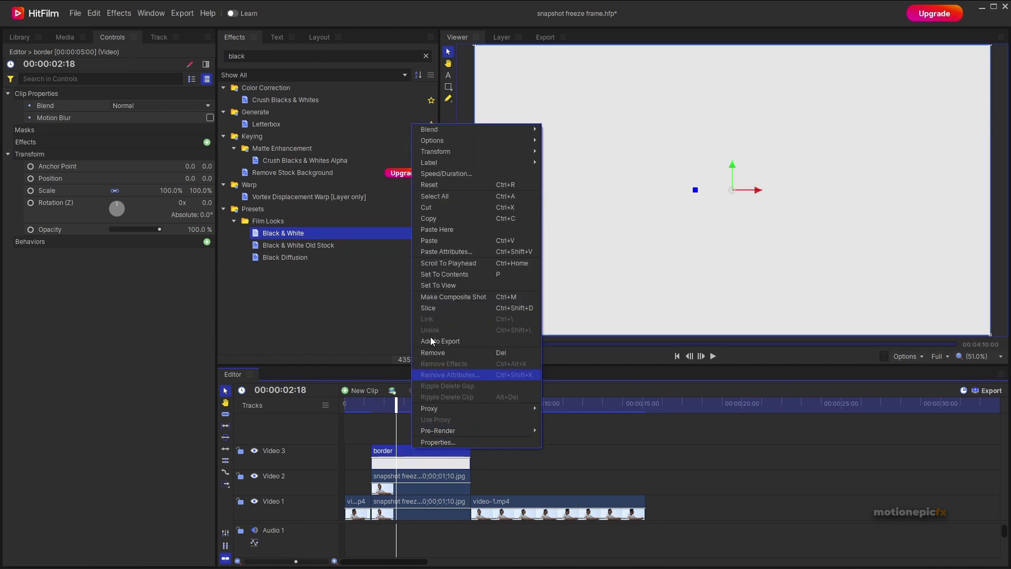
{"action": "left_click", "coordinate": [447, 251]}
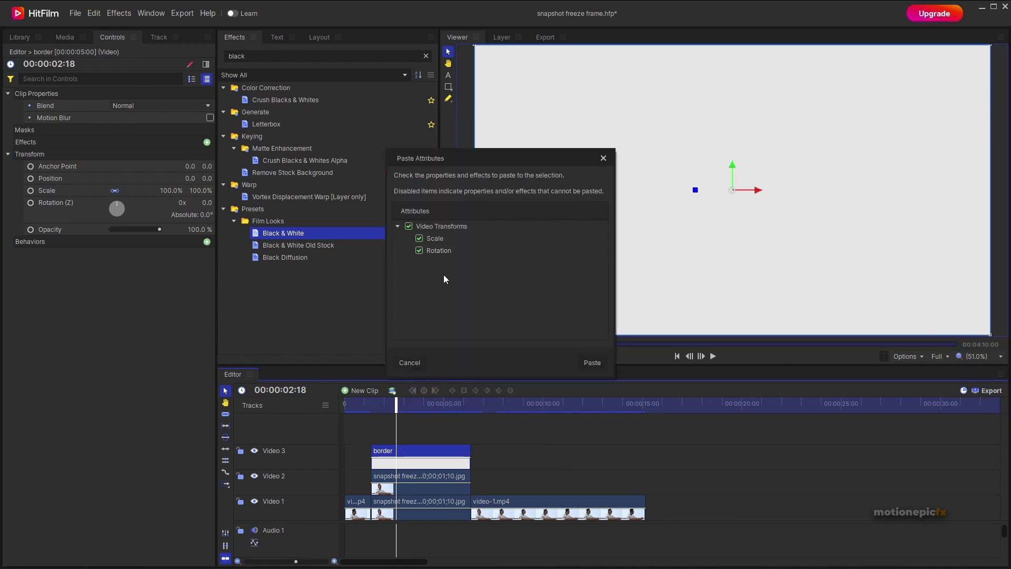
{"action": "left_click", "coordinate": [584, 362]}
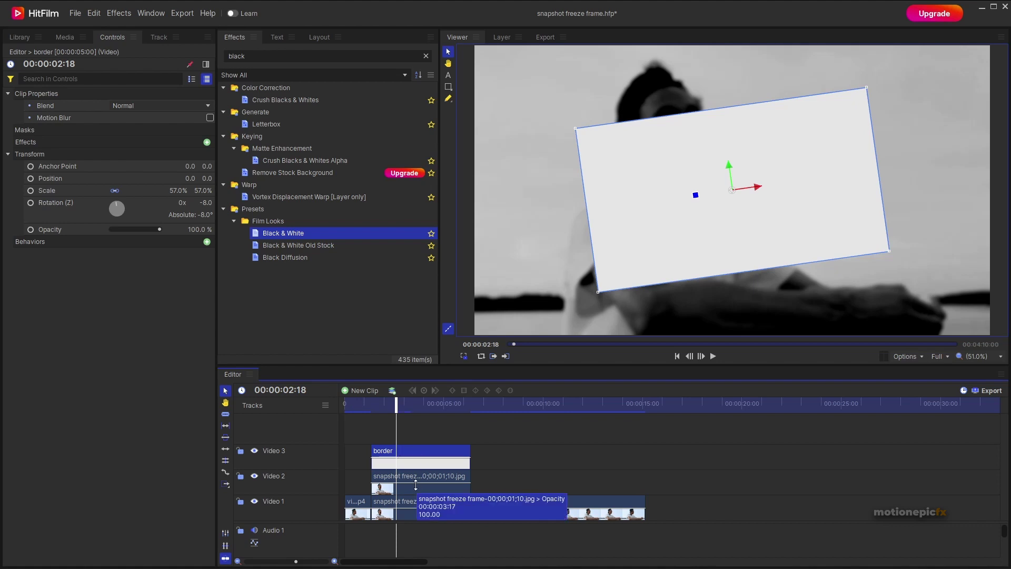
Move the border clip down to Video 2 and the freeze-frame up to Video 3.
{"action": "mouse_move", "coordinate": [413, 483]}
{"action": "left_click_drag", "start_coordinate": [416, 466], "coordinate": [514, 484]}
{"action": "left_click_drag", "start_coordinate": [405, 465], "coordinate": [405, 484]}
{"action": "left_click_drag", "start_coordinate": [483, 472], "coordinate": [394, 457]}
{"action": "left_click", "coordinate": [401, 405]}
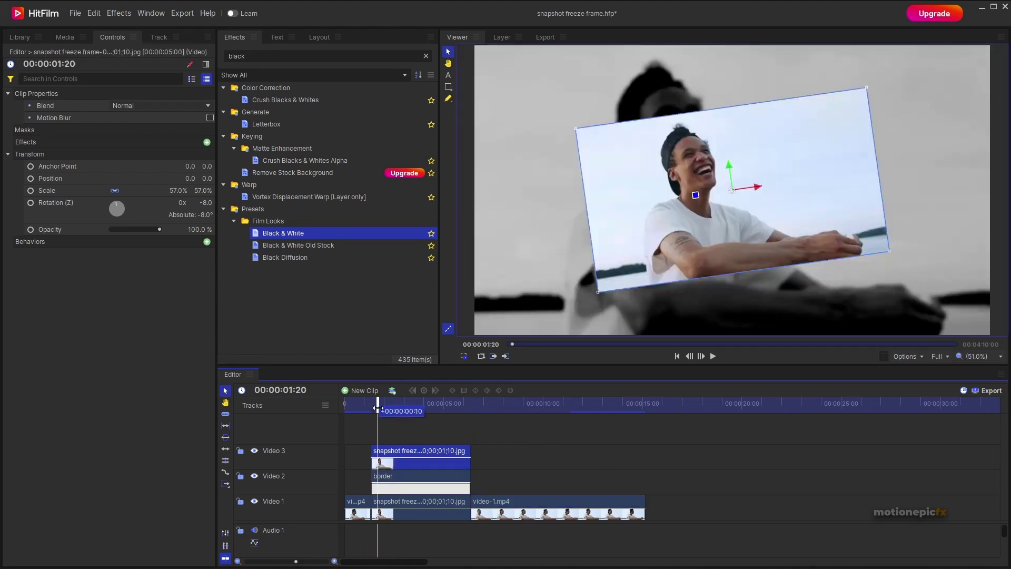
{"action": "left_click", "coordinate": [393, 480]}
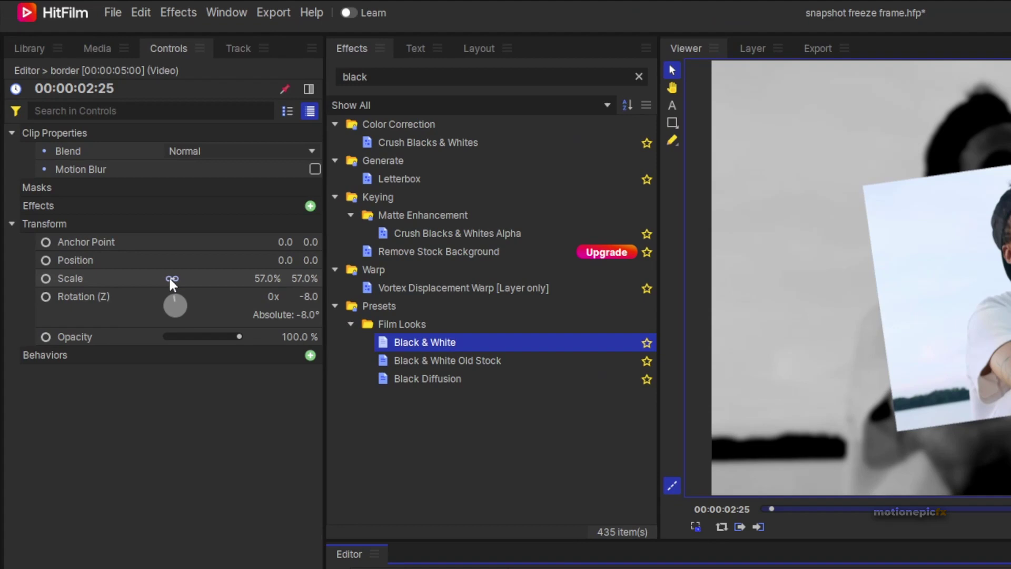
Unlink the border plane's Scale and set it to 59% by 60% for a white frame.
{"action": "left_click", "coordinate": [169, 280]}
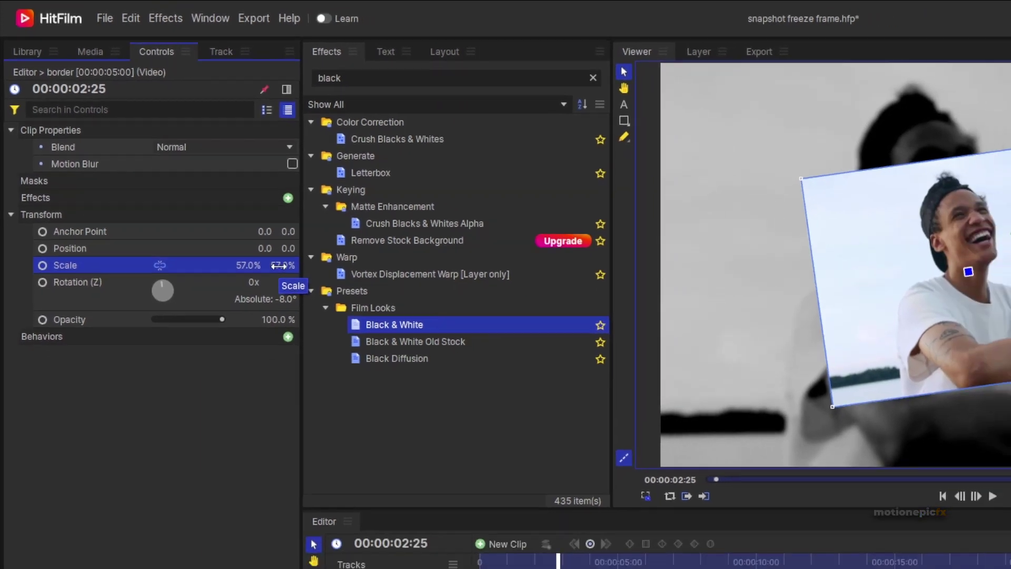
{"action": "left_click", "coordinate": [299, 285]}
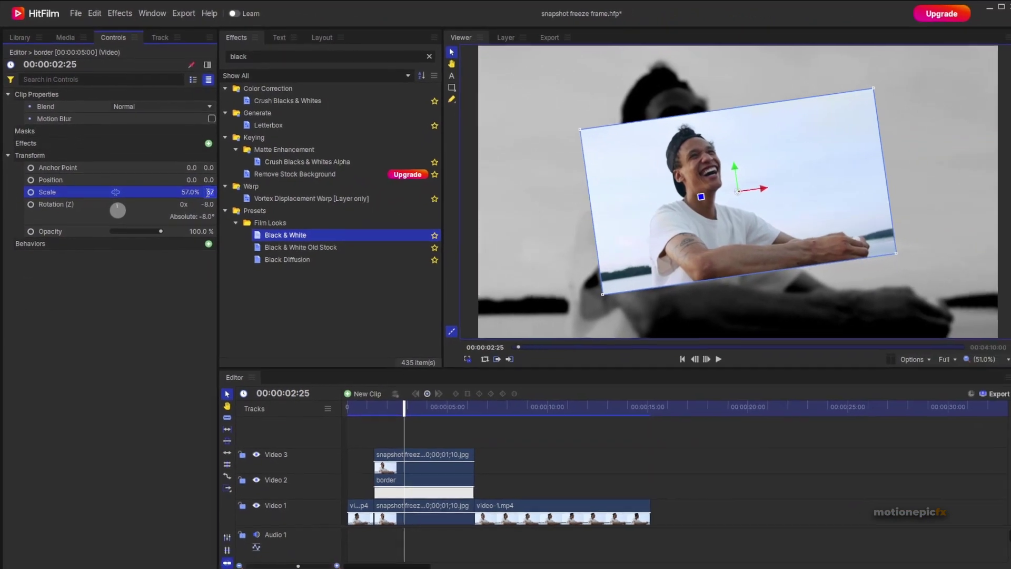
{"action": "type", "text": "58"}
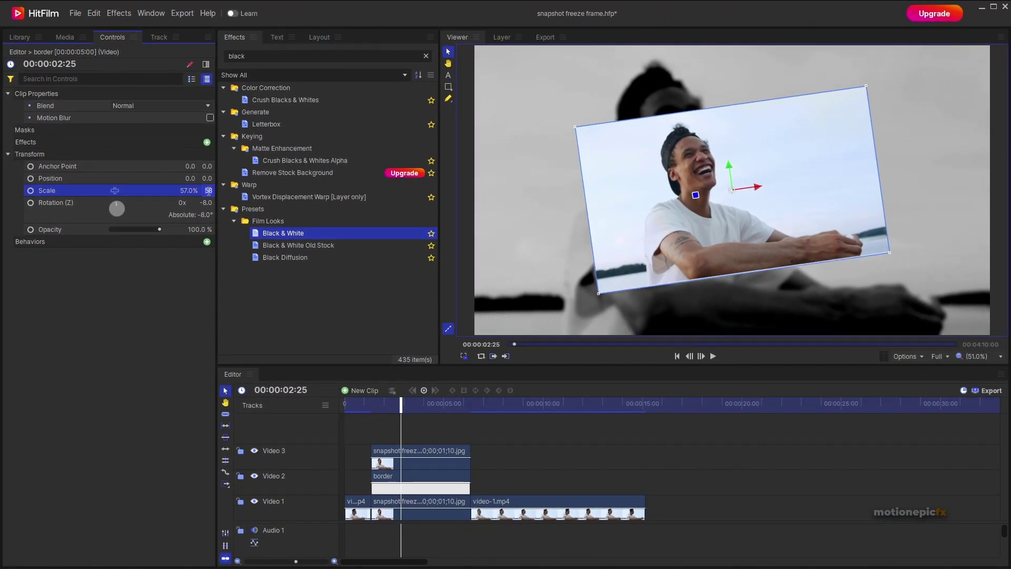
{"action": "key", "text": "Up"}
{"action": "key", "text": "Up"}
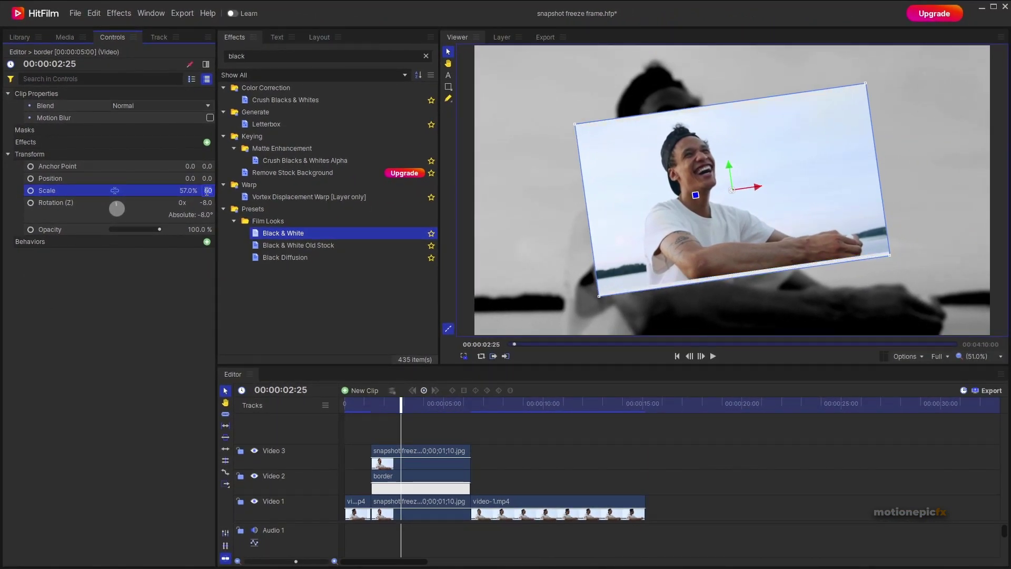
{"action": "left_click", "coordinate": [189, 190]}
{"action": "key", "text": "Up"}
{"action": "key", "text": "Up"}
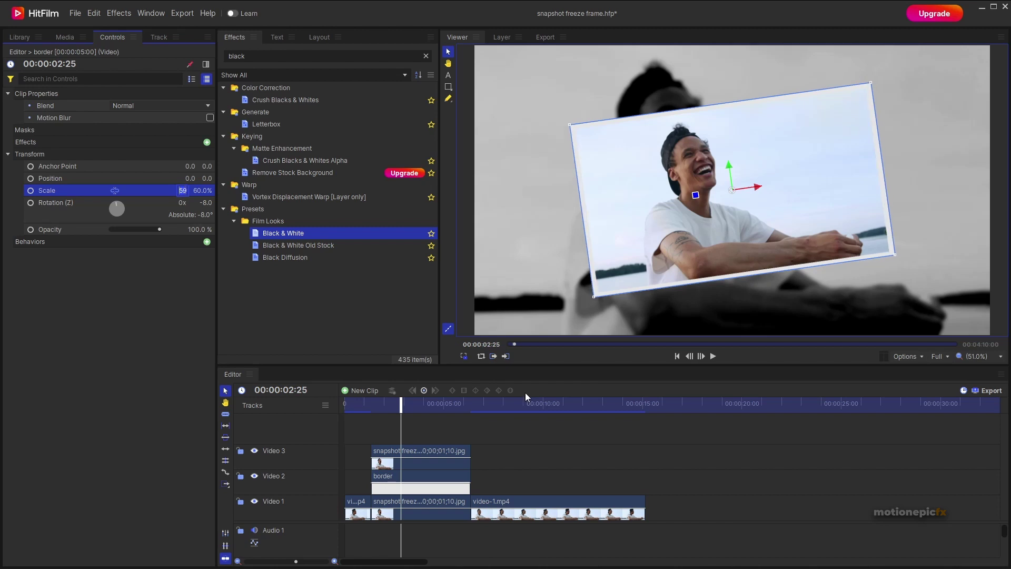
{"action": "mouse_move", "coordinate": [401, 404]}
{"action": "left_mouse_down"}
{"action": "mouse_move", "coordinate": [372, 403]}
{"action": "mouse_move", "coordinate": [396, 403]}
{"action": "left_mouse_up"}
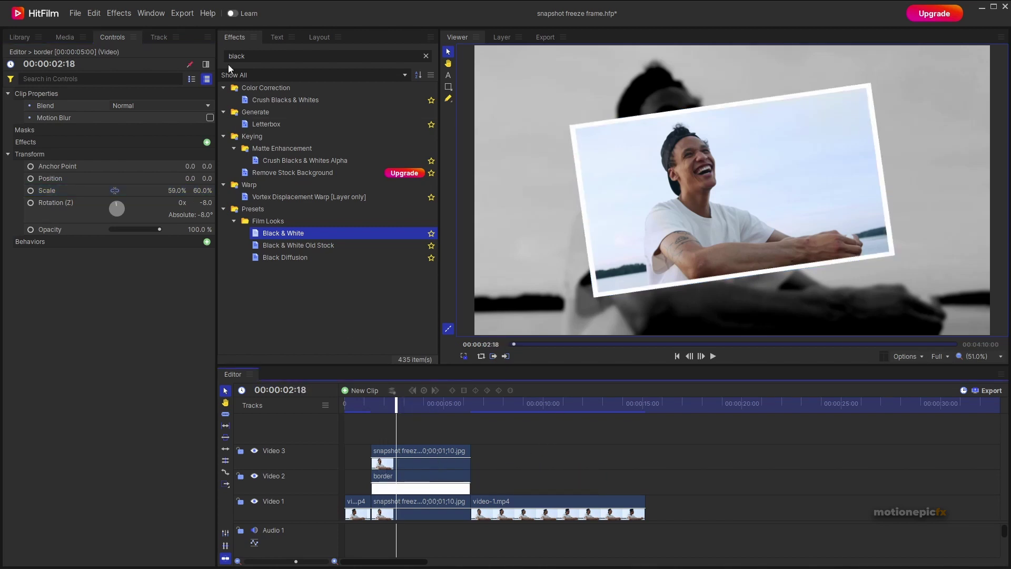
Search the effects for 'drop' and apply Drop Shadow to the border clip.
{"action": "double_click", "coordinate": [248, 55]}
{"action": "type", "text": "drop"}
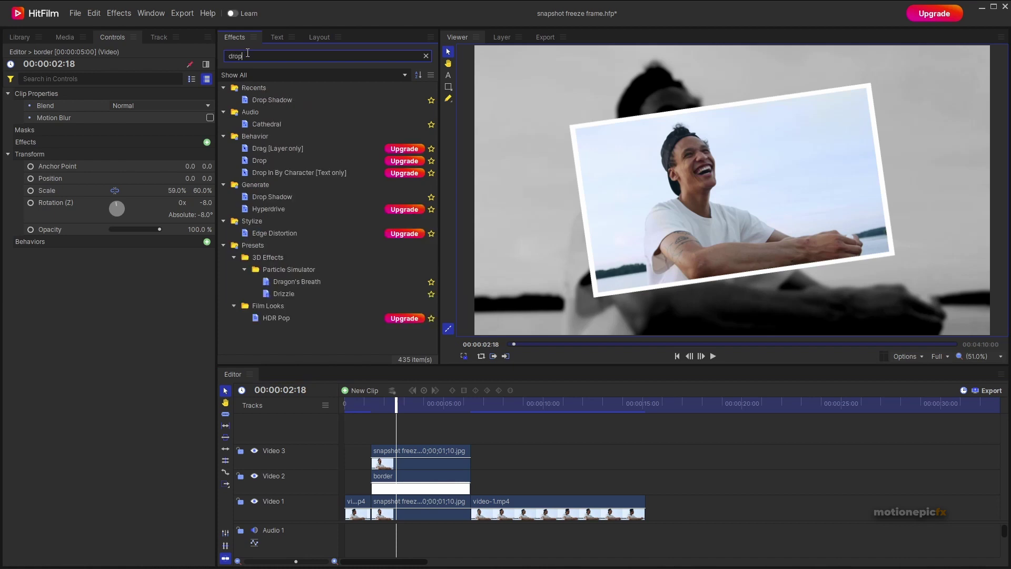
{"action": "left_click_drag", "start_coordinate": [273, 98], "coordinate": [397, 478]}
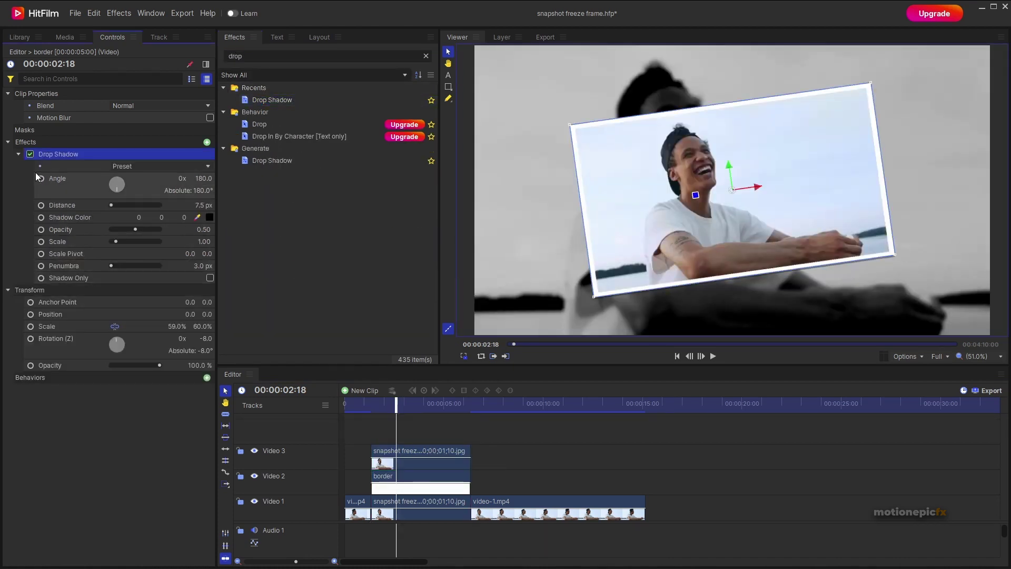
Set the shadow's Penumbra to 419 px and Opacity to 1.00, preview, and clear the search.
{"action": "left_click_drag", "start_coordinate": [203, 265], "coordinate": [247, 265]}
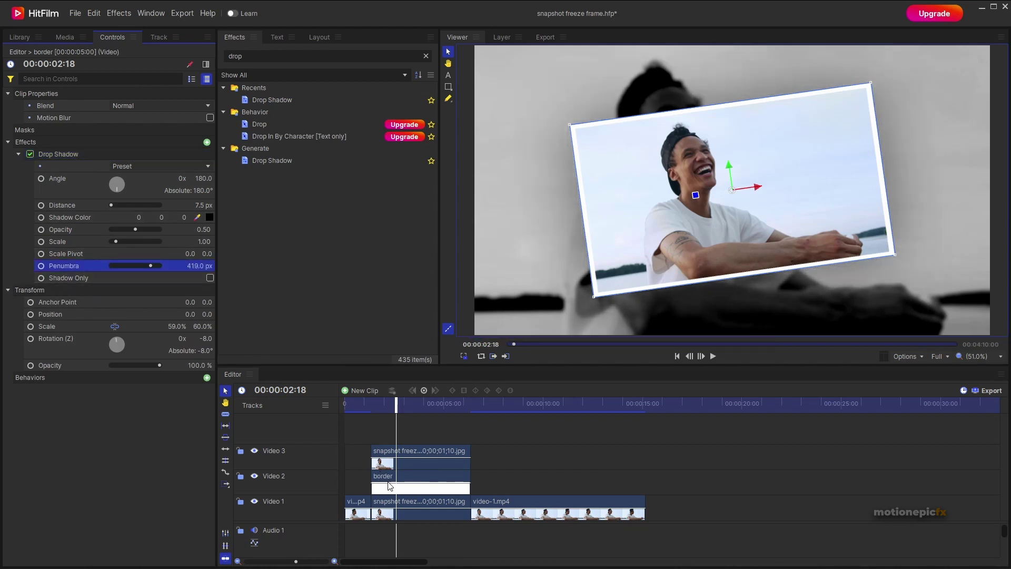
{"action": "left_click", "coordinate": [384, 481]}
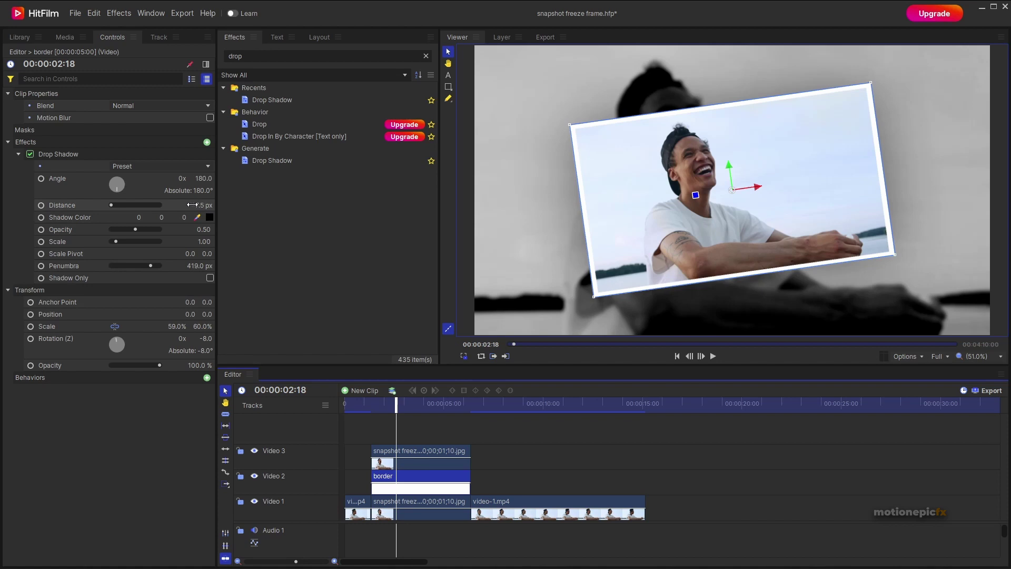
{"action": "left_click_drag", "start_coordinate": [135, 229], "coordinate": [178, 235]}
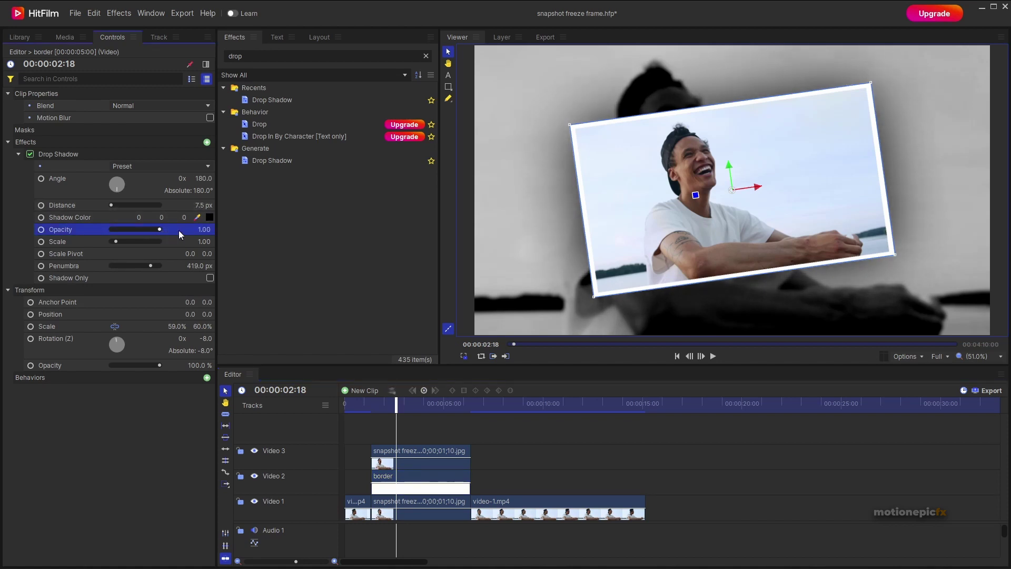
{"action": "key", "text": "space"}
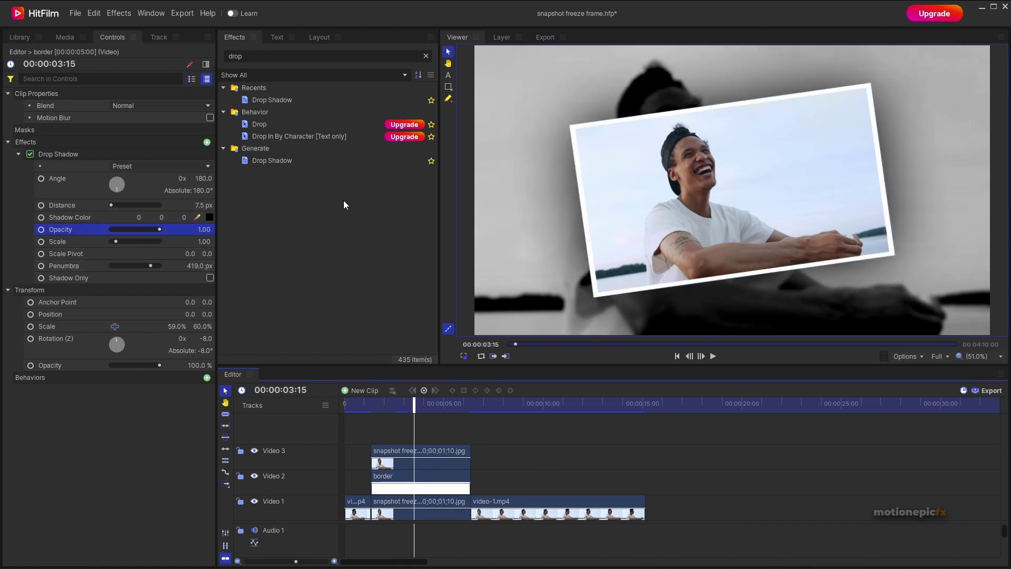
{"action": "left_click", "coordinate": [425, 56]}
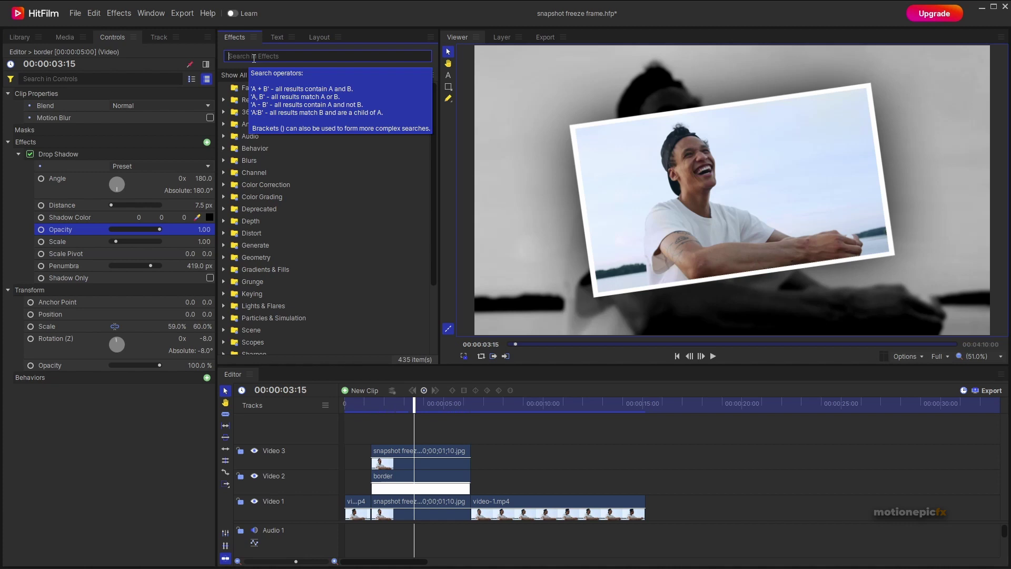
Place Fade to Color at the Video 1 freeze-frame clip's start, trimmed to 10 frames.
{"action": "type", "text": "fade"}
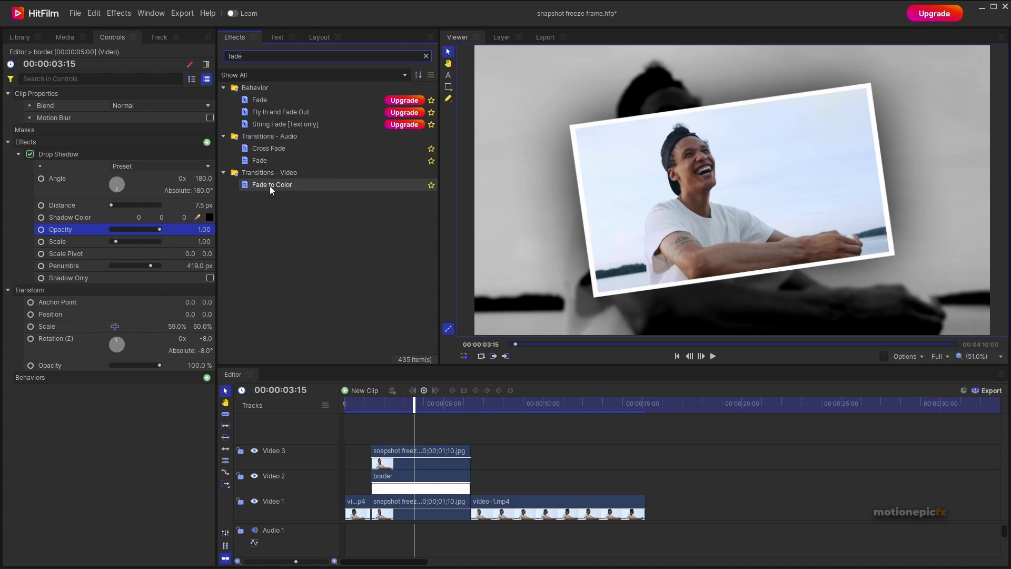
{"action": "left_click_drag", "start_coordinate": [283, 185], "coordinate": [285, 185]}
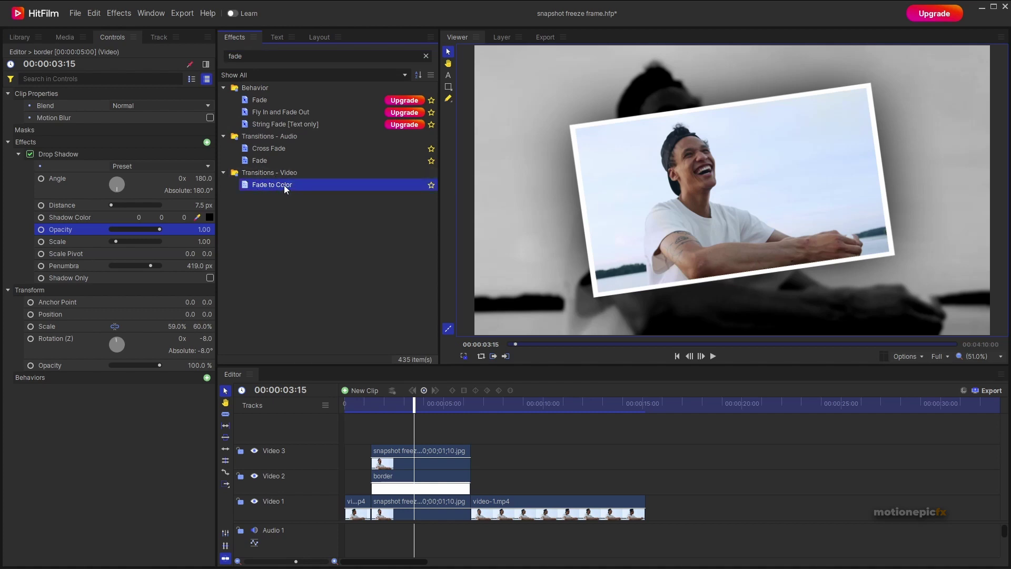
{"action": "left_click_drag", "start_coordinate": [369, 446], "coordinate": [379, 498]}
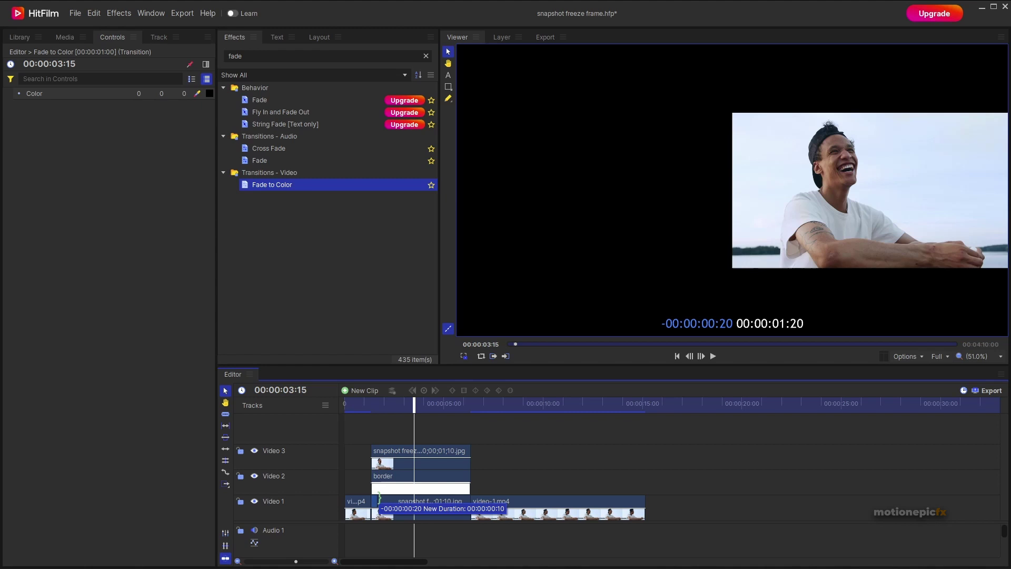
{"action": "left_click_drag", "start_coordinate": [379, 498], "coordinate": [379, 498]}
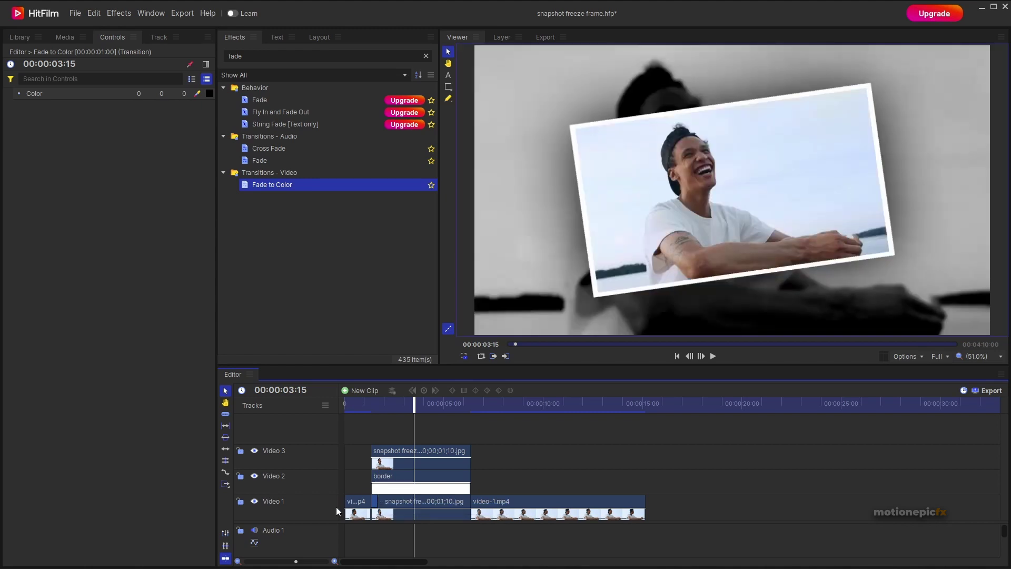
{"action": "left_click", "coordinate": [312, 562]}
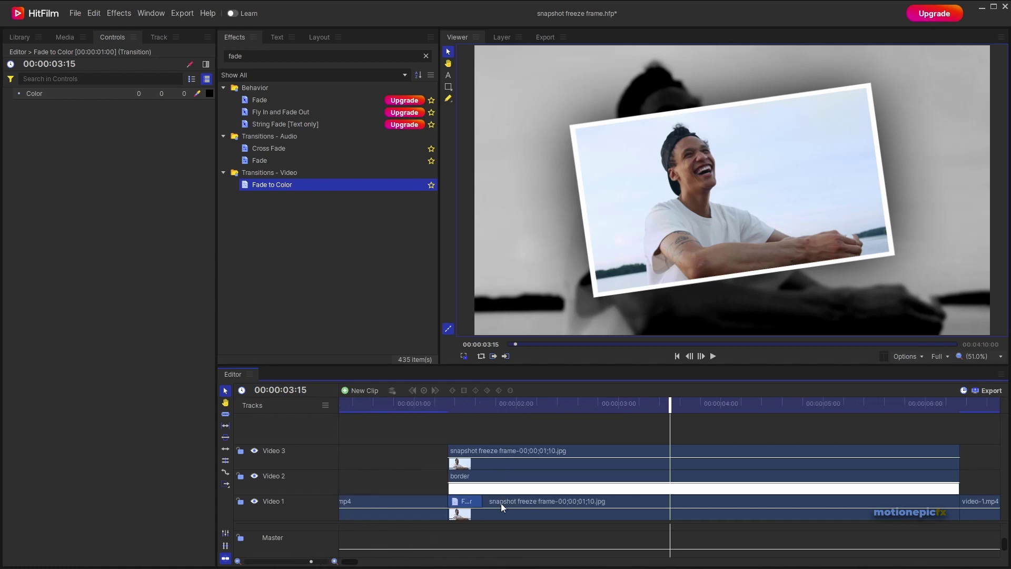
Set the Video 1 fade colour to pure white and preview the flash.
{"action": "left_click", "coordinate": [209, 93]}
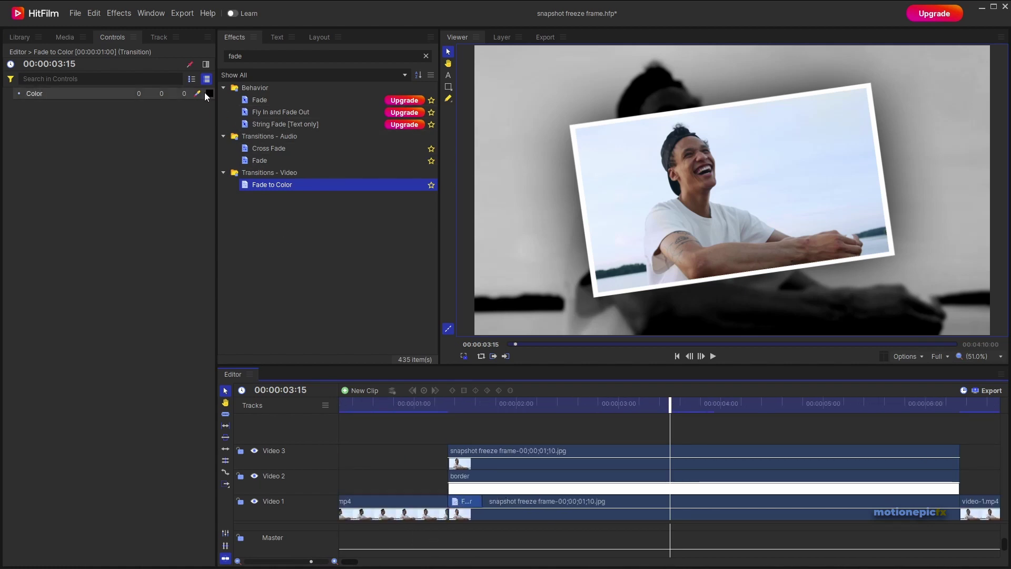
{"action": "left_click_drag", "start_coordinate": [620, 229], "coordinate": [620, 186]}
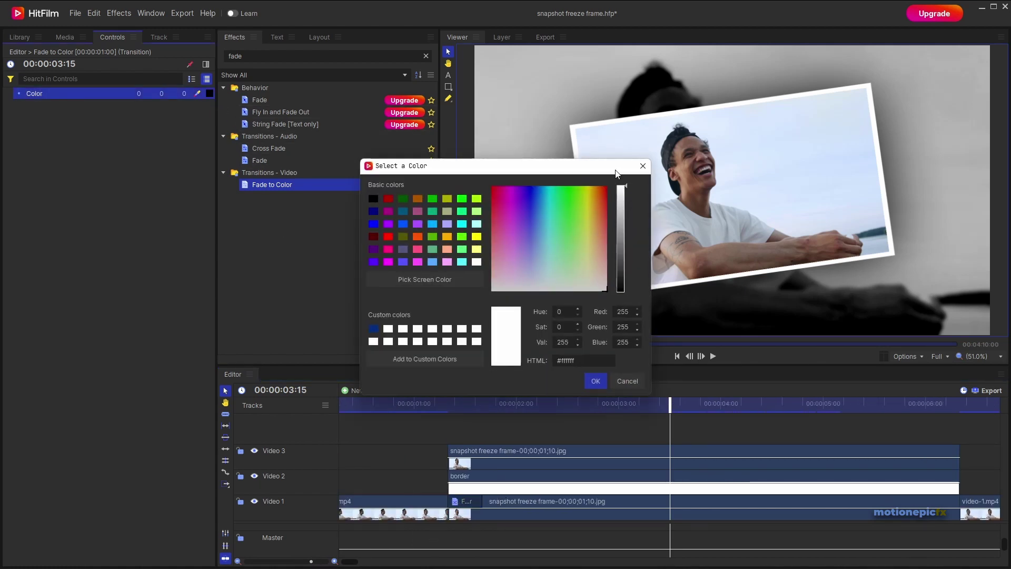
{"action": "left_click", "coordinate": [597, 382]}
{"action": "mouse_move", "coordinate": [450, 411]}
{"action": "left_mouse_down"}
{"action": "mouse_move", "coordinate": [462, 408]}
{"action": "mouse_move", "coordinate": [425, 405]}
{"action": "mouse_move", "coordinate": [470, 411]}
{"action": "left_mouse_up"}
Add a white, roughly 9-frame Fade to Color at the Video 3 clip's start, plus one at its end.
{"action": "left_click_drag", "start_coordinate": [271, 183], "coordinate": [453, 447]}
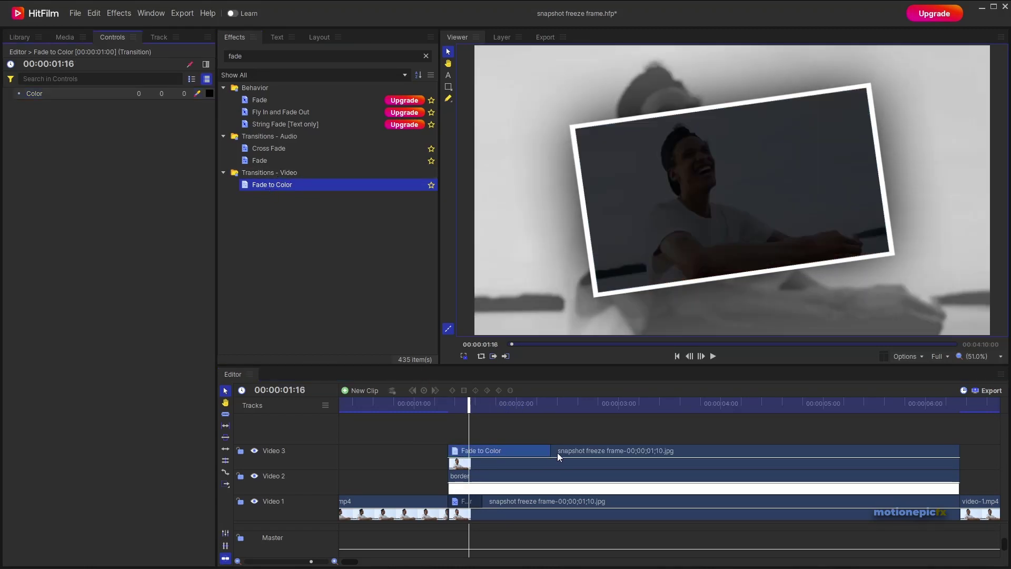
{"action": "left_click_drag", "start_coordinate": [549, 451], "coordinate": [482, 443]}
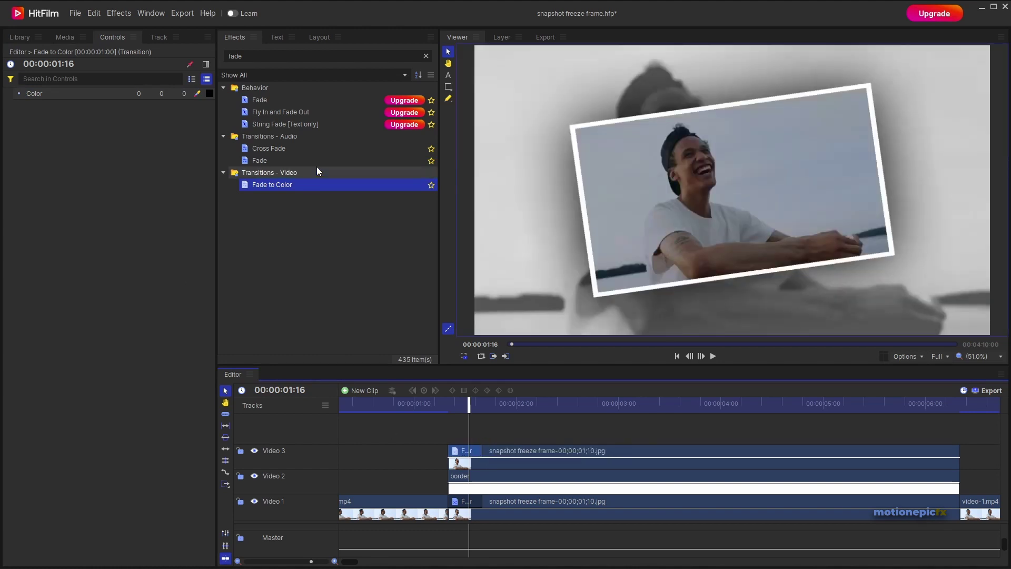
{"action": "left_click", "coordinate": [209, 93]}
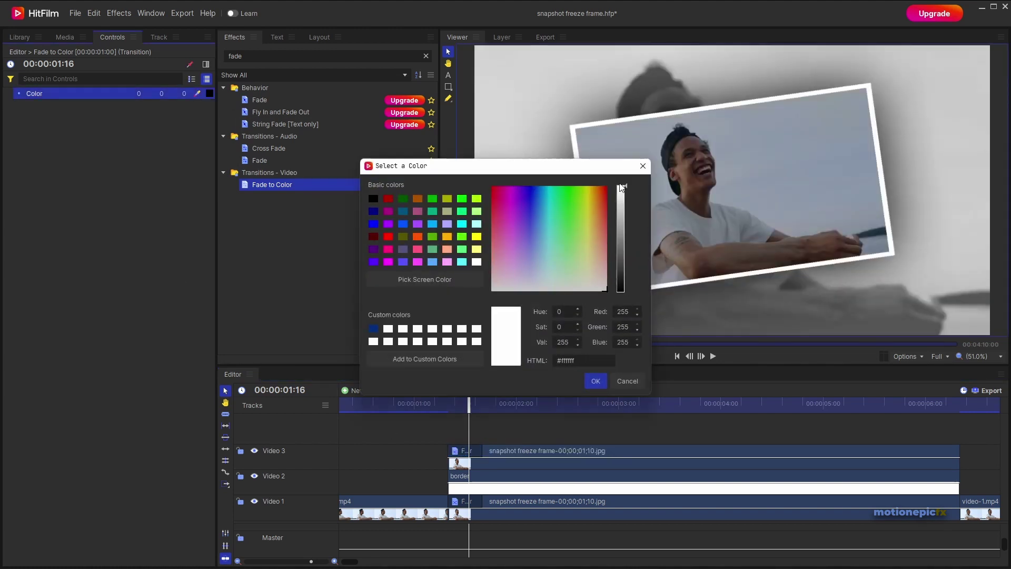
{"action": "left_click", "coordinate": [595, 380]}
{"action": "left_click_drag", "start_coordinate": [449, 413], "coordinate": [502, 420]}
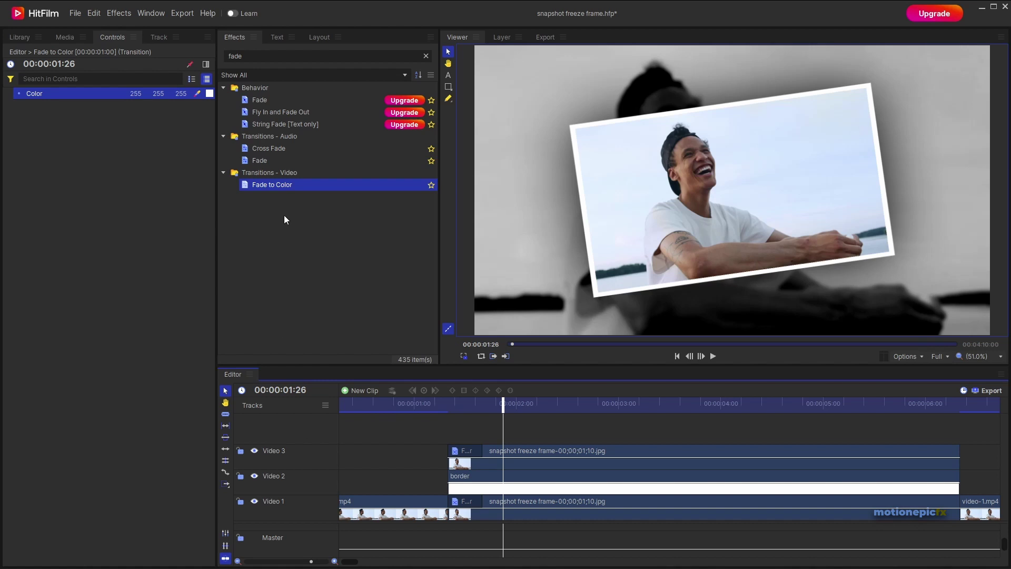
{"action": "left_click_drag", "start_coordinate": [285, 189], "coordinate": [903, 443]}
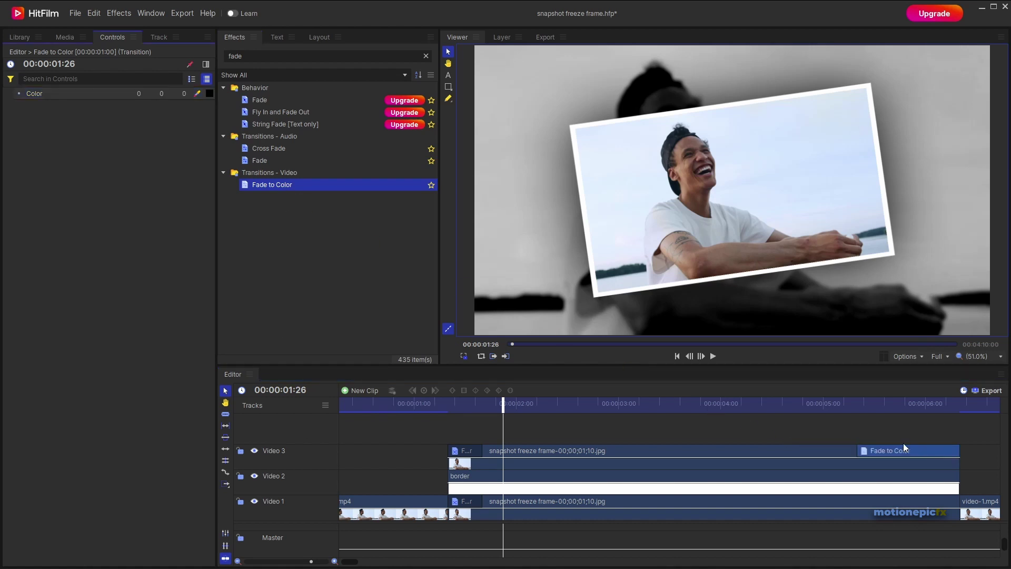
Trim the Video 3 end fade to about 10 frames and make it white.
{"action": "scroll", "coordinate": [736, 422], "scroll_direction": "right", "scroll_amount": 3}
{"action": "left_click_drag", "start_coordinate": [717, 450], "coordinate": [783, 451]}
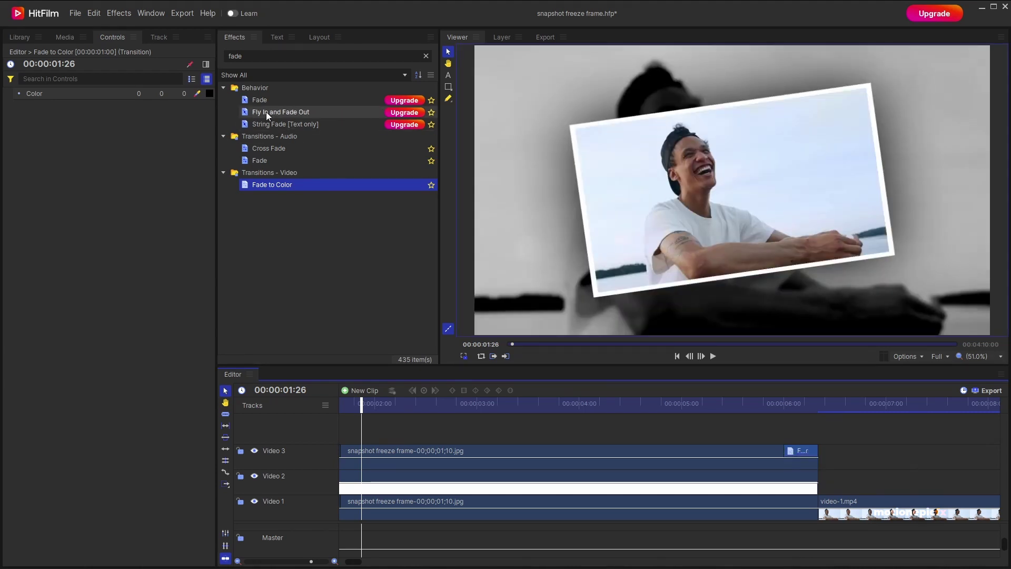
{"action": "left_click", "coordinate": [209, 93]}
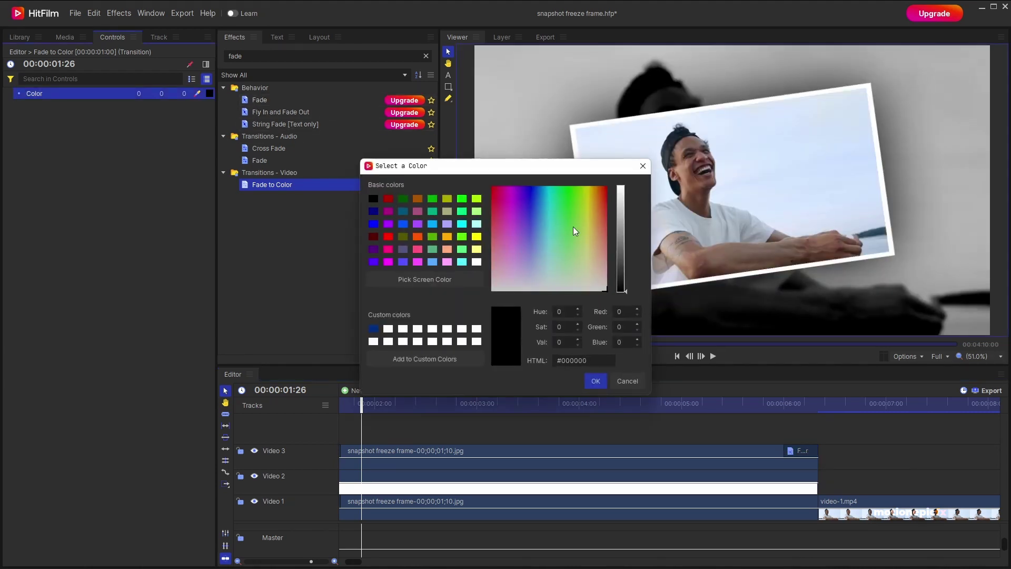
{"action": "left_click", "coordinate": [476, 329]}
{"action": "left_click", "coordinate": [595, 381]}
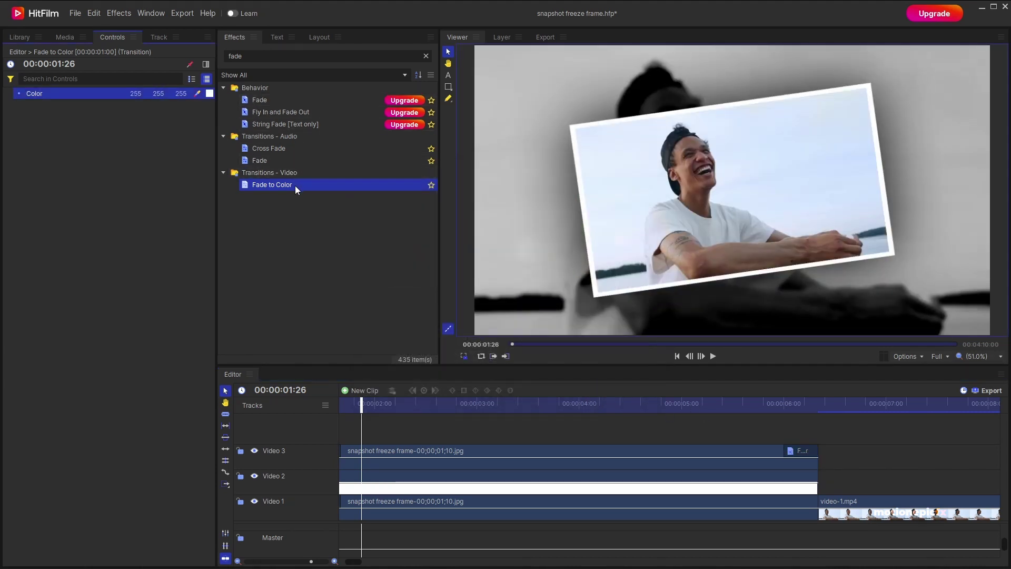
Add a white Fade to Color at the end of the Video 1 freeze clip.
{"action": "left_click_drag", "start_coordinate": [295, 185], "coordinate": [780, 501]}
{"action": "left_click", "coordinate": [209, 94]}
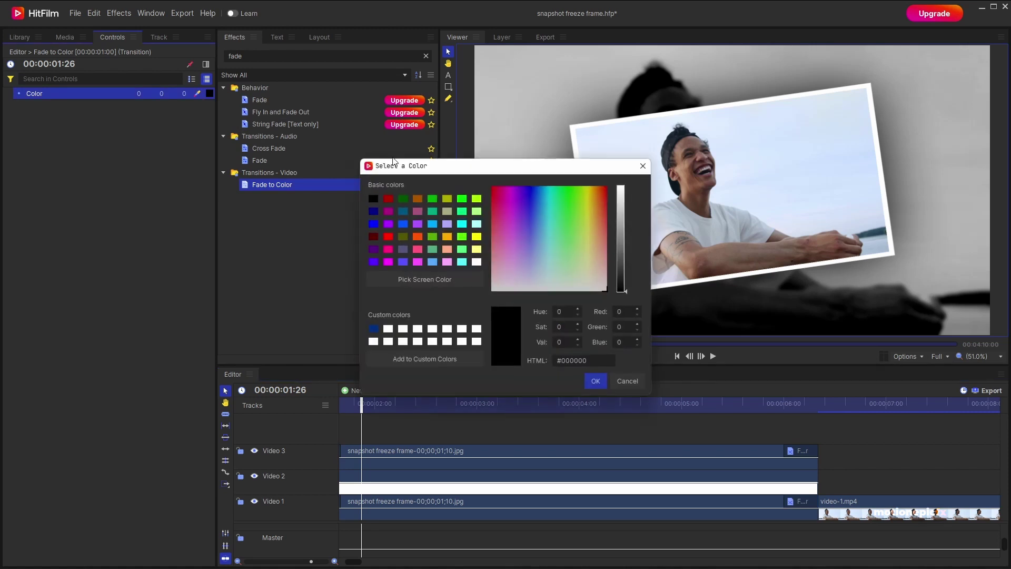
{"action": "left_click_drag", "start_coordinate": [625, 288], "coordinate": [625, 185]}
{"action": "left_click", "coordinate": [595, 381]}
{"action": "scroll", "coordinate": [380, 481], "scroll_direction": "left", "scroll_amount": 3}
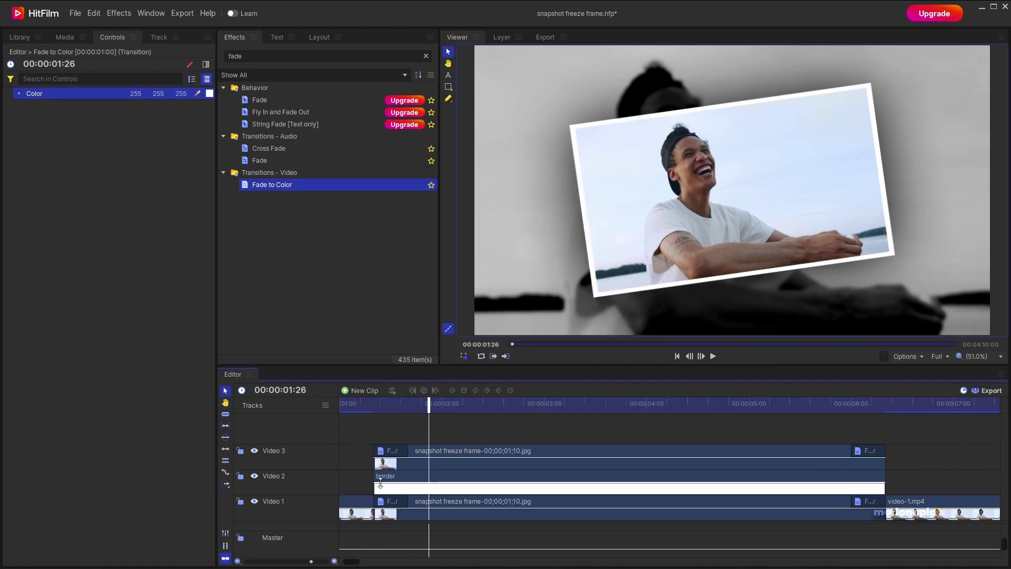
{"action": "scroll", "coordinate": [380, 482], "scroll_direction": "down", "scroll_amount": 3}
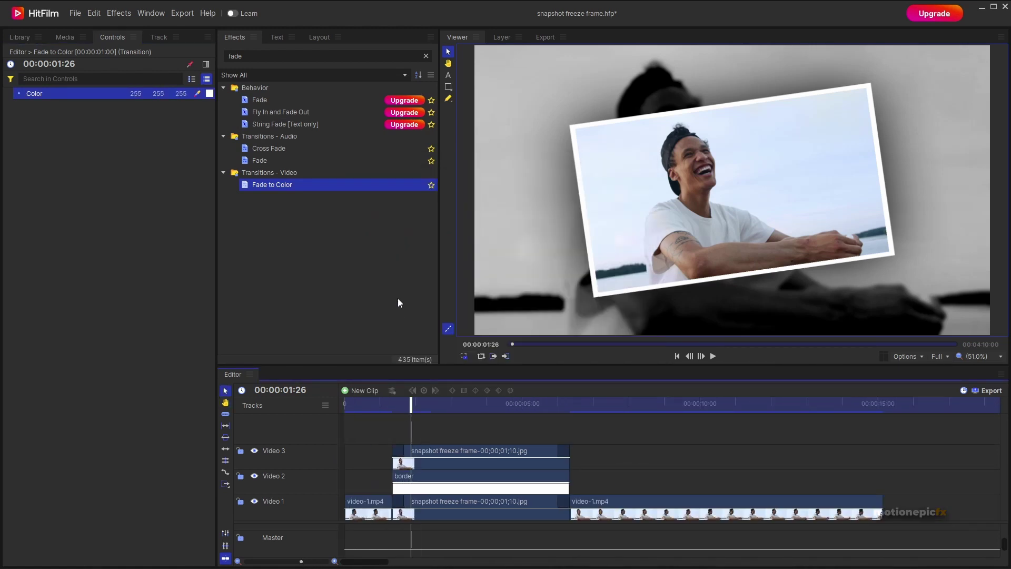
Preview the white flash and review the Video 3, border and Video 1 clip settings.
{"action": "left_click_drag", "start_coordinate": [388, 408], "coordinate": [391, 408]}
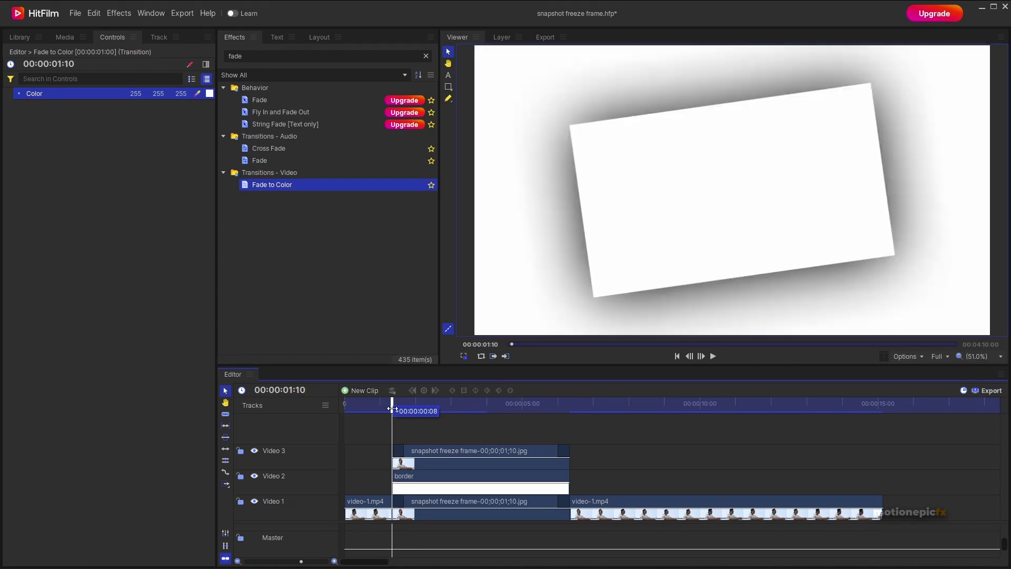
{"action": "left_click", "coordinate": [444, 451]}
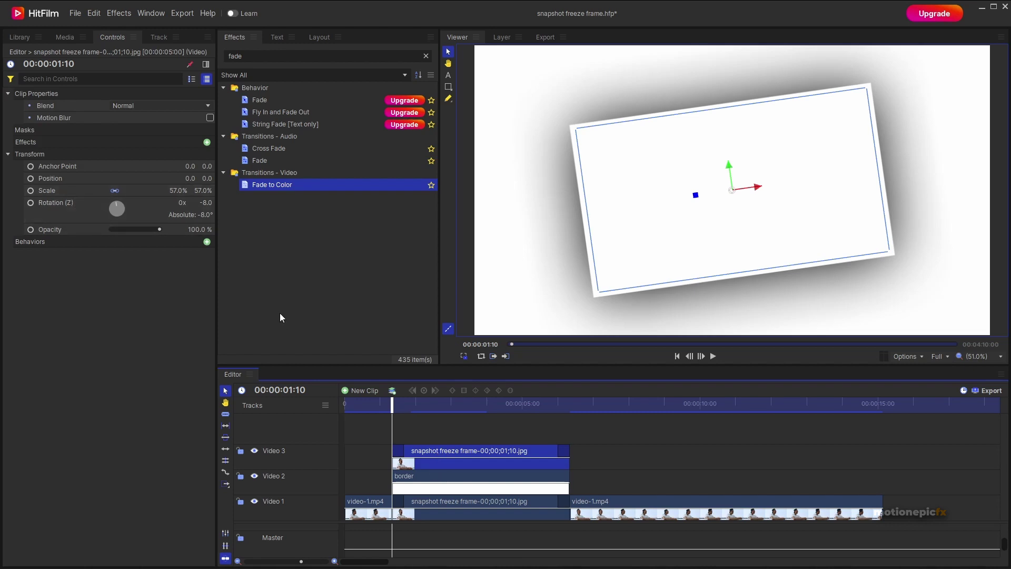
{"action": "left_click", "coordinate": [427, 483]}
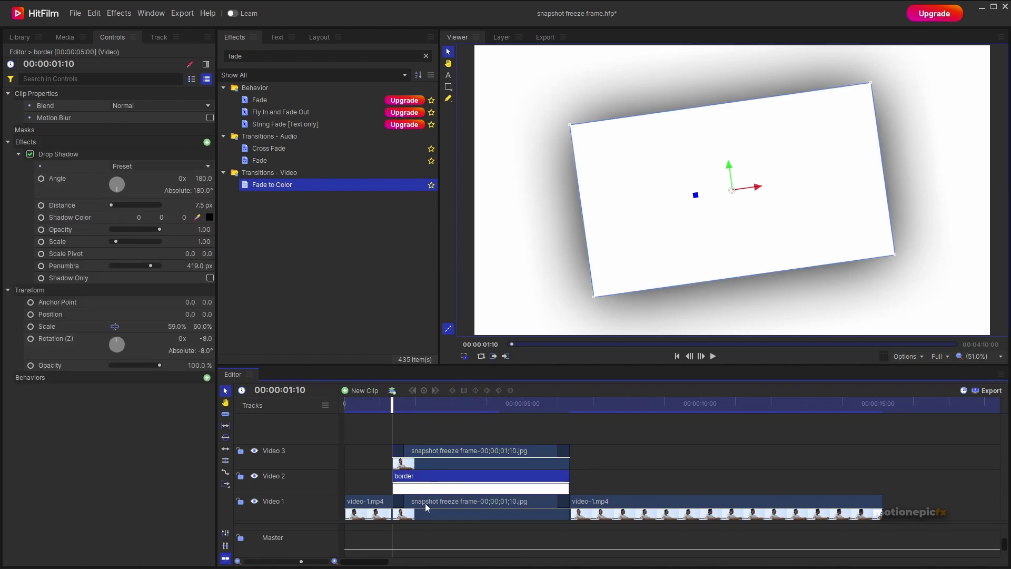
{"action": "left_click", "coordinate": [425, 502]}
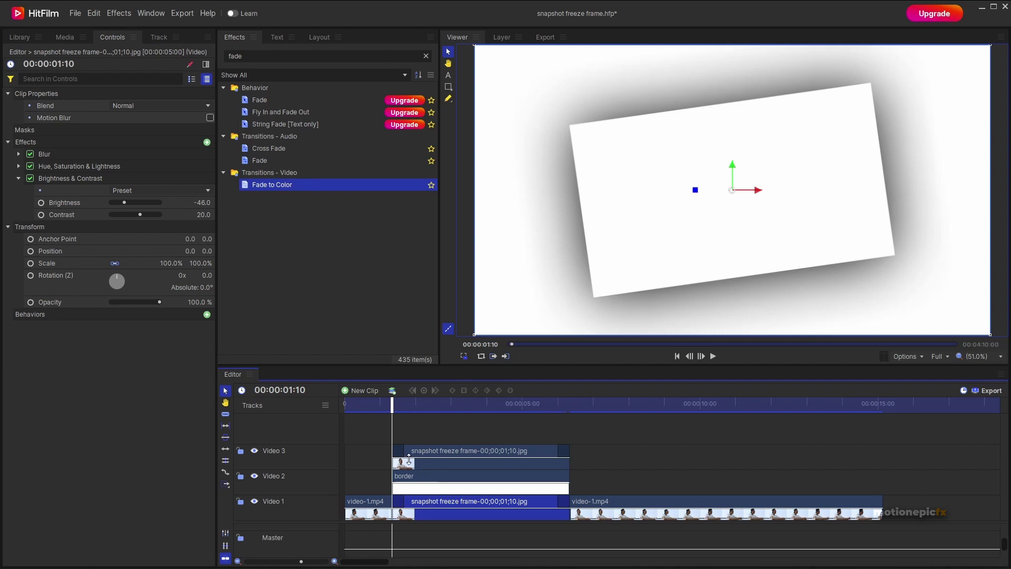
Add a Grade clip on a new video track and clear the effects search.
{"action": "left_click", "coordinate": [363, 392]}
{"action": "left_click", "coordinate": [360, 424]}
{"action": "left_click", "coordinate": [425, 56]}
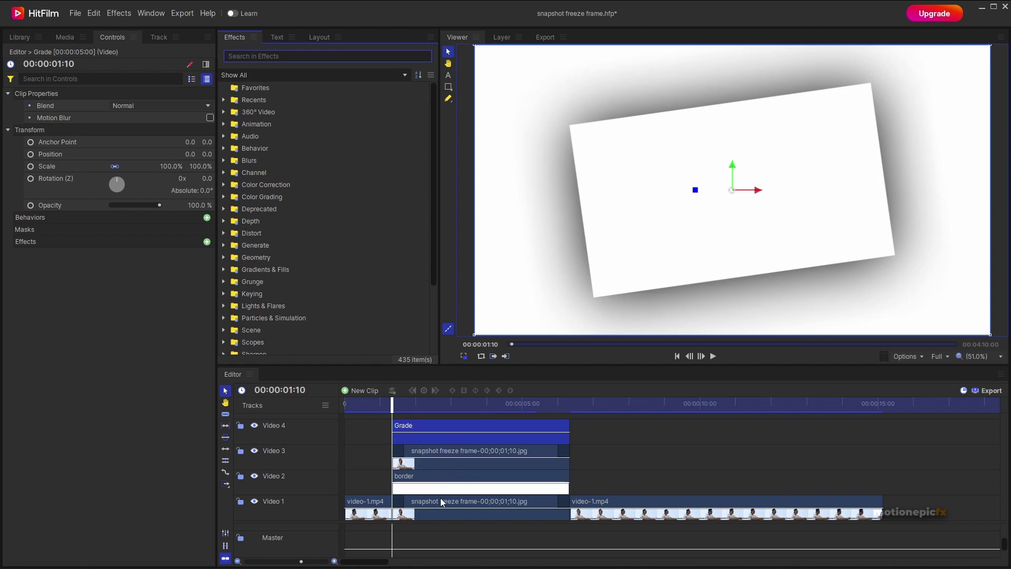
Apply Spherical Warp to the Grade clip and set its Amount to 0.
{"action": "scroll", "coordinate": [298, 311], "scroll_direction": "down", "scroll_amount": 3}
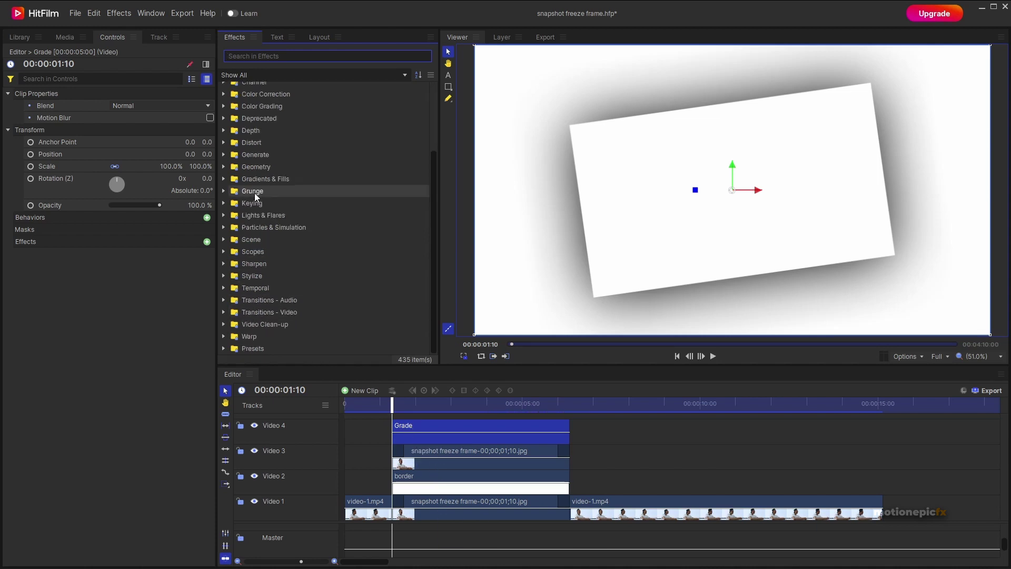
{"action": "type", "text": "sp"}
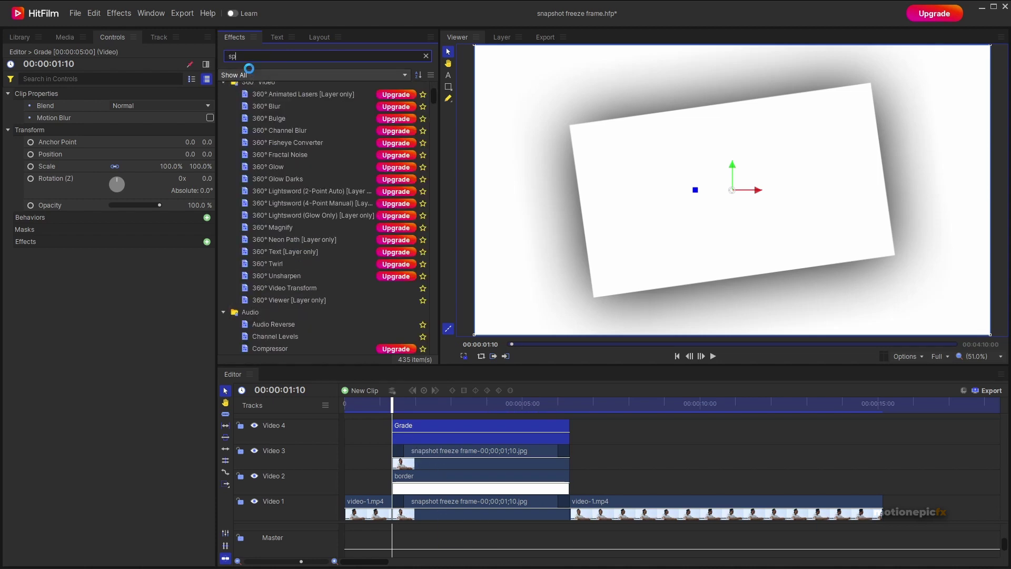
{"action": "type", "text": "her"}
{"action": "left_click_drag", "start_coordinate": [274, 99], "coordinate": [418, 429]}
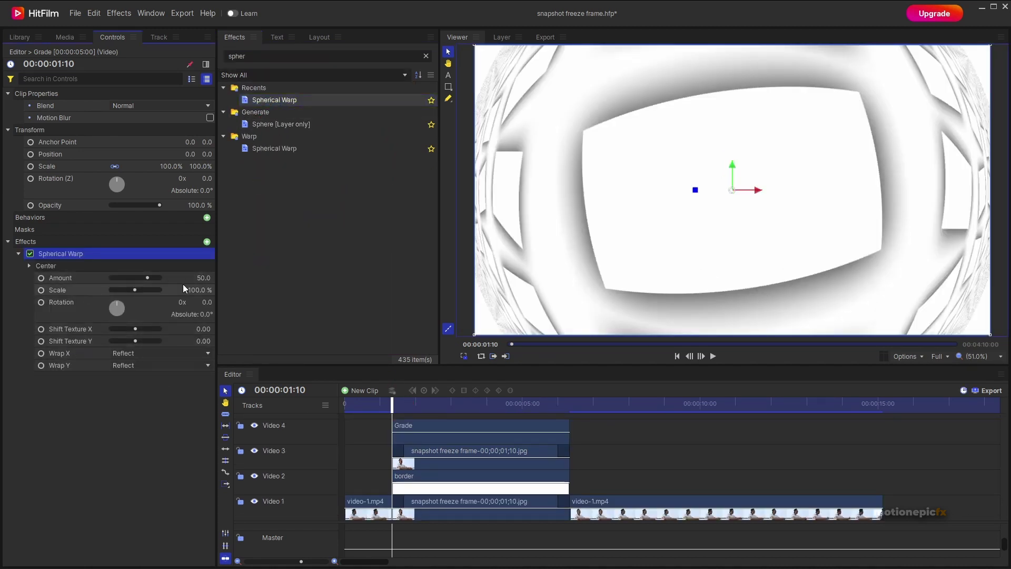
{"action": "left_click", "coordinate": [200, 278]}
{"action": "type", "text": "0"}
{"action": "key", "text": "Return"}
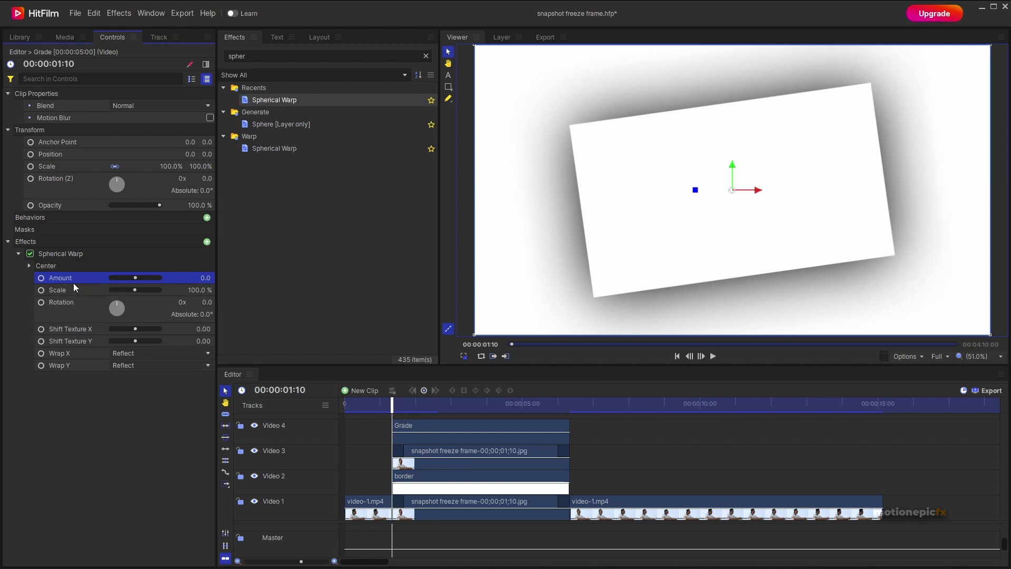
Keyframe the Spherical Warp Scale rising to 111% at the freeze frame's end, then replay it.
{"action": "left_click", "coordinate": [40, 288]}
{"action": "left_click_drag", "start_coordinate": [516, 409], "coordinate": [568, 406]}
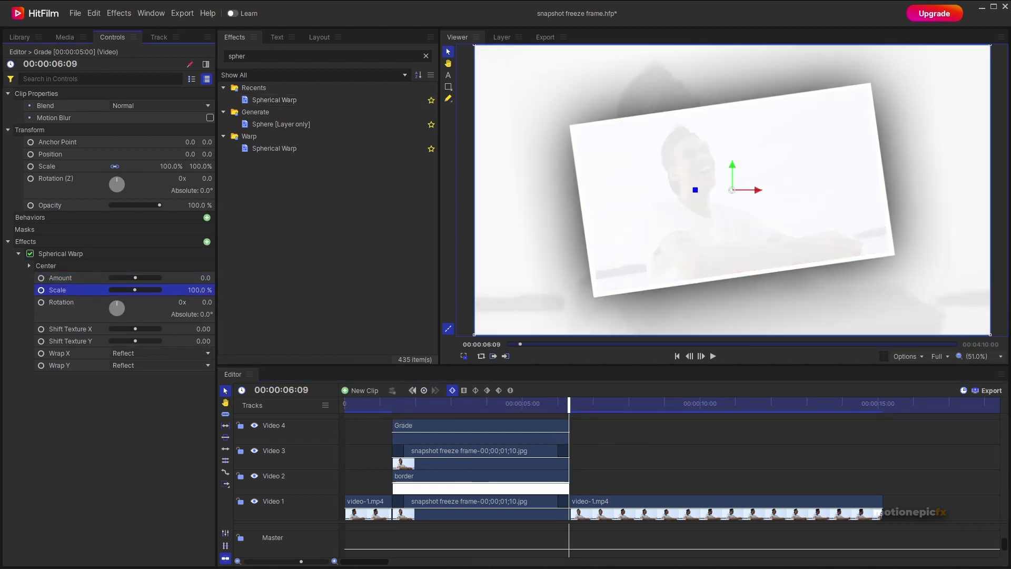
{"action": "left_click_drag", "start_coordinate": [135, 289], "coordinate": [138, 290]}
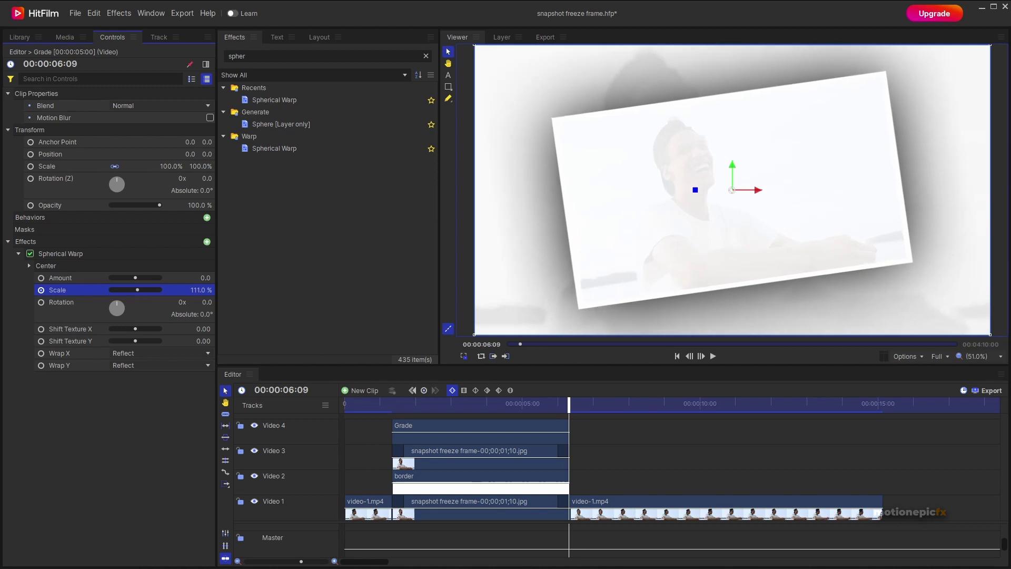
{"action": "left_click", "coordinate": [391, 406]}
{"action": "key", "text": "space"}
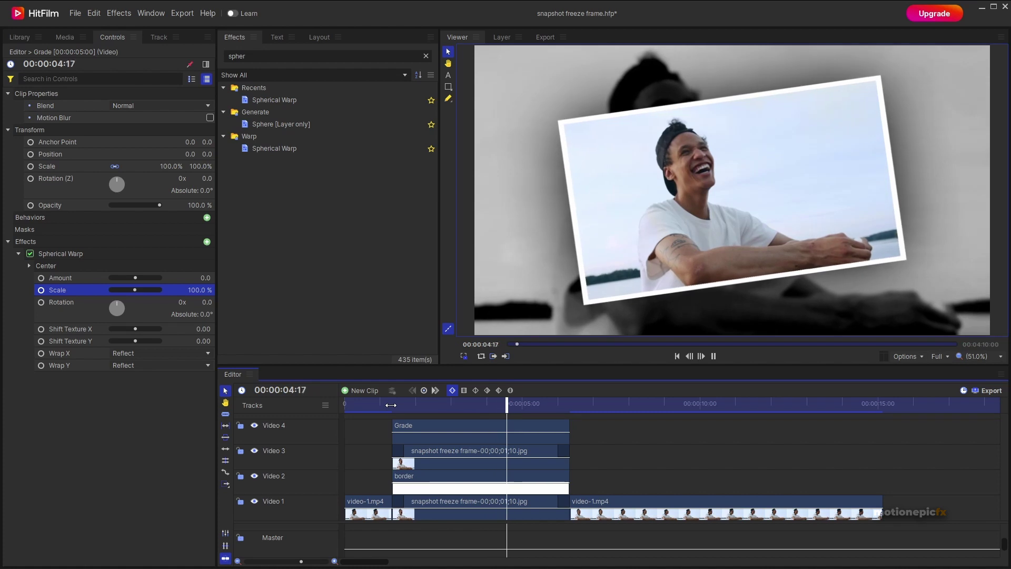
{"action": "left_click", "coordinate": [391, 405]}
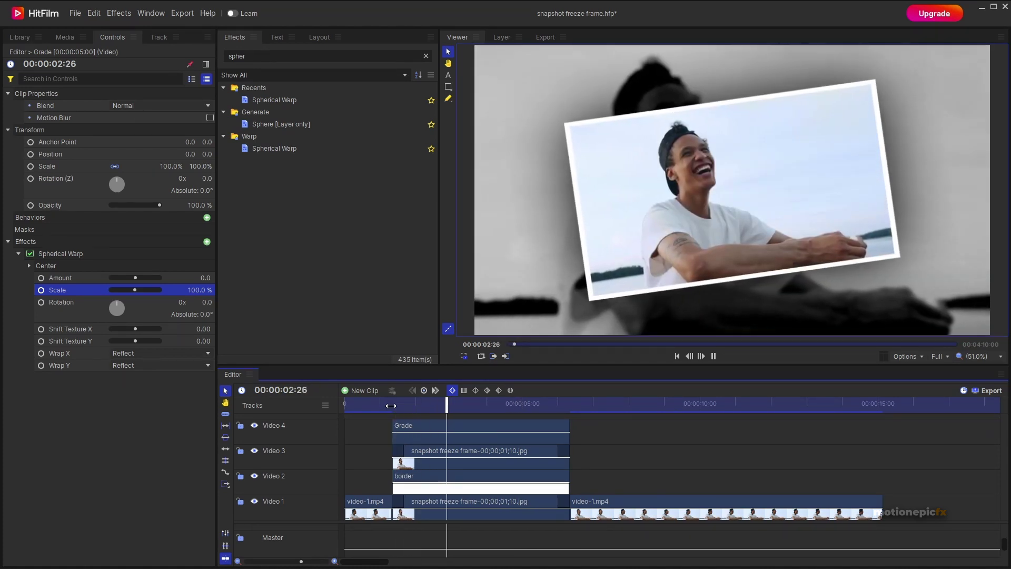
{"action": "key", "text": "space"}
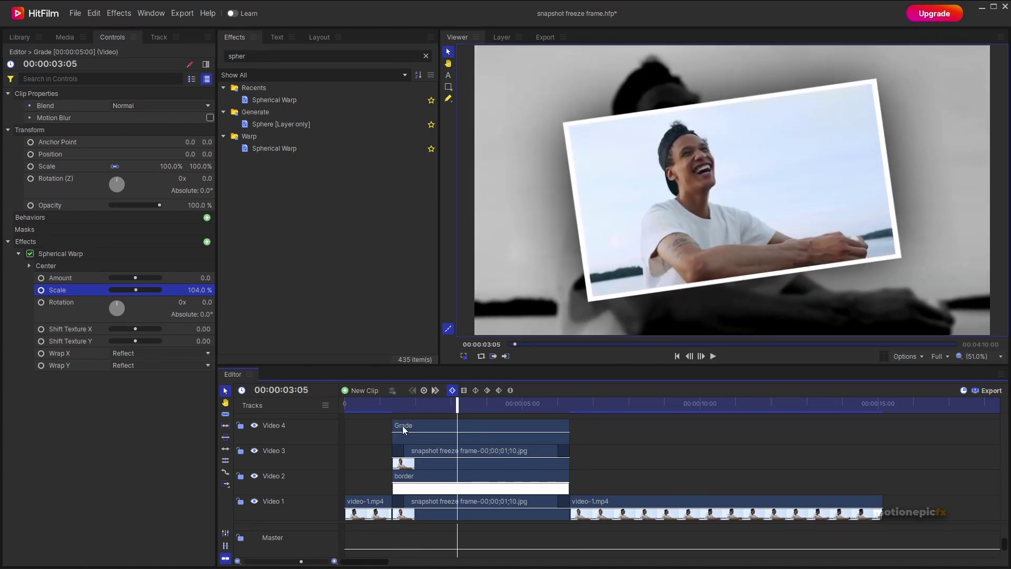
Stretch the white border to 59% by 67% and shift it down for a bottom margin.
{"action": "left_click", "coordinate": [435, 481]}
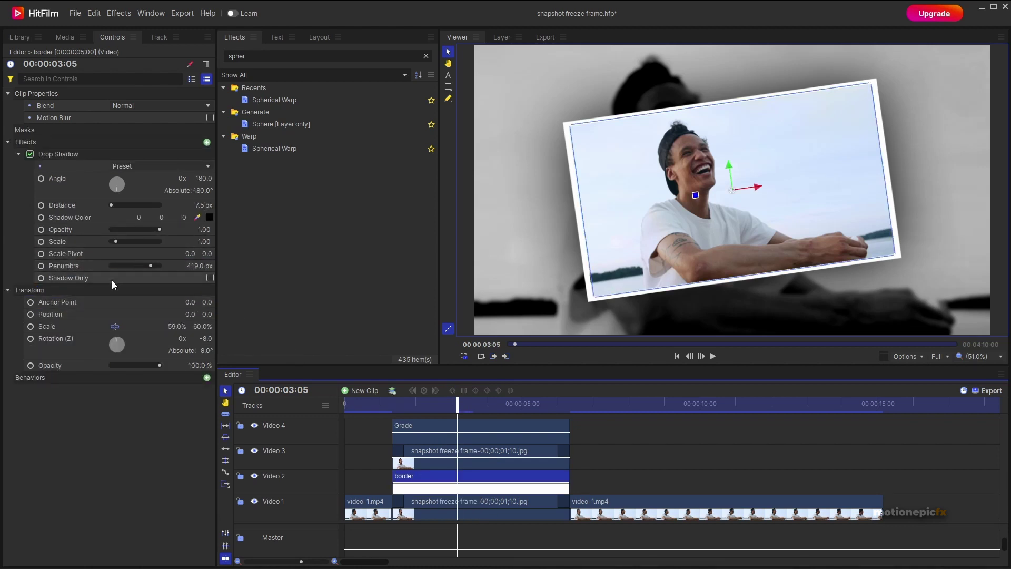
{"action": "left_click_drag", "start_coordinate": [203, 326], "coordinate": [214, 326]}
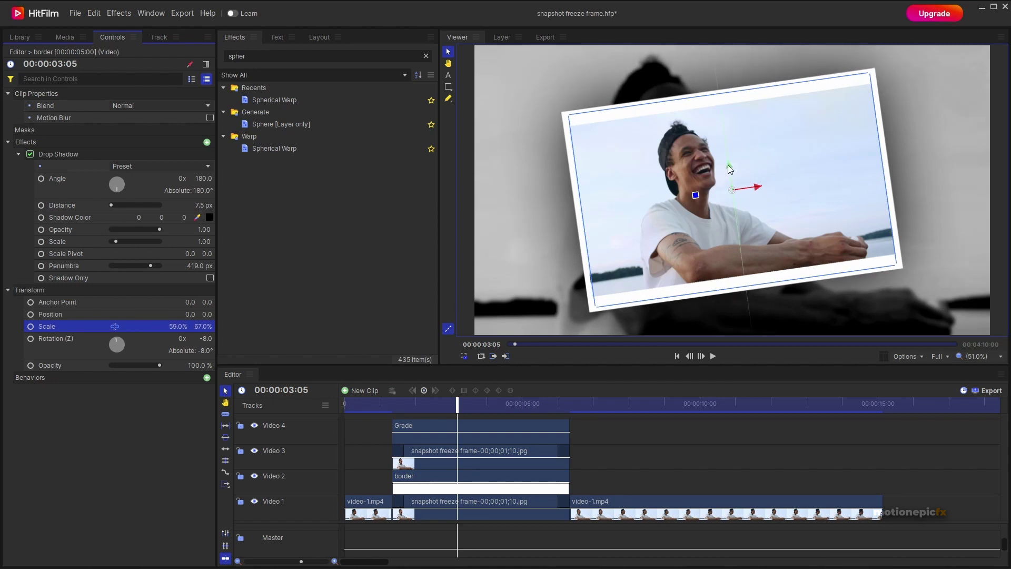
{"action": "left_click_drag", "start_coordinate": [727, 165], "coordinate": [731, 176]}
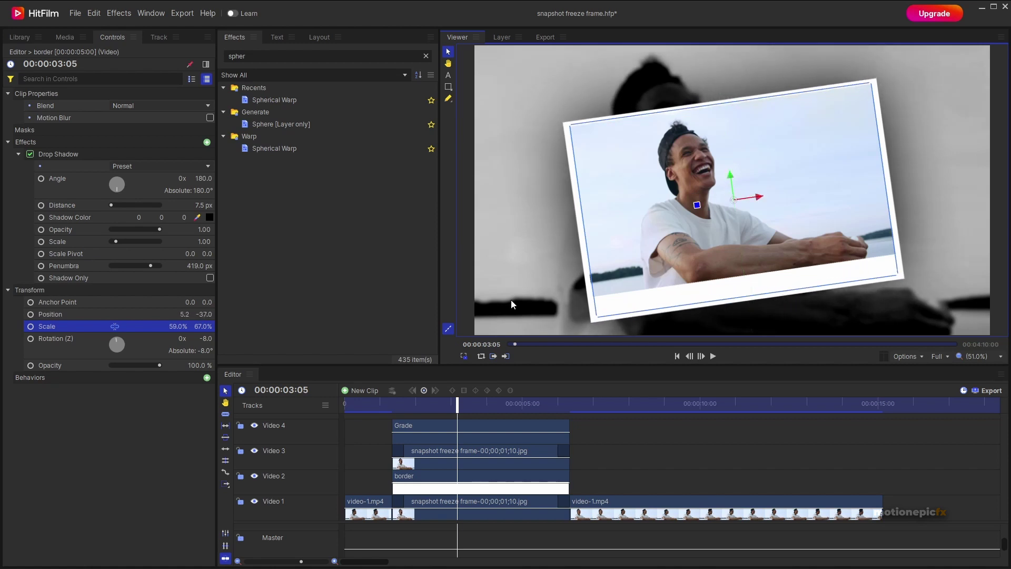
{"action": "left_click", "coordinate": [366, 390]}
Add a Text clip at the freeze-frame start with the caption 'This a a sample text'.
{"action": "left_click", "coordinate": [360, 414]}
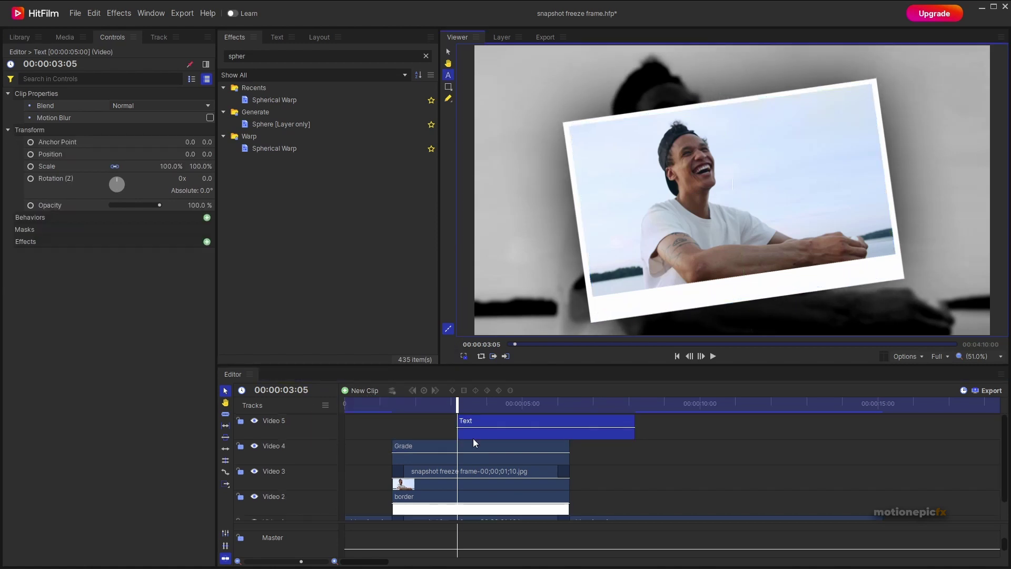
{"action": "left_click_drag", "start_coordinate": [473, 438], "coordinate": [425, 432]}
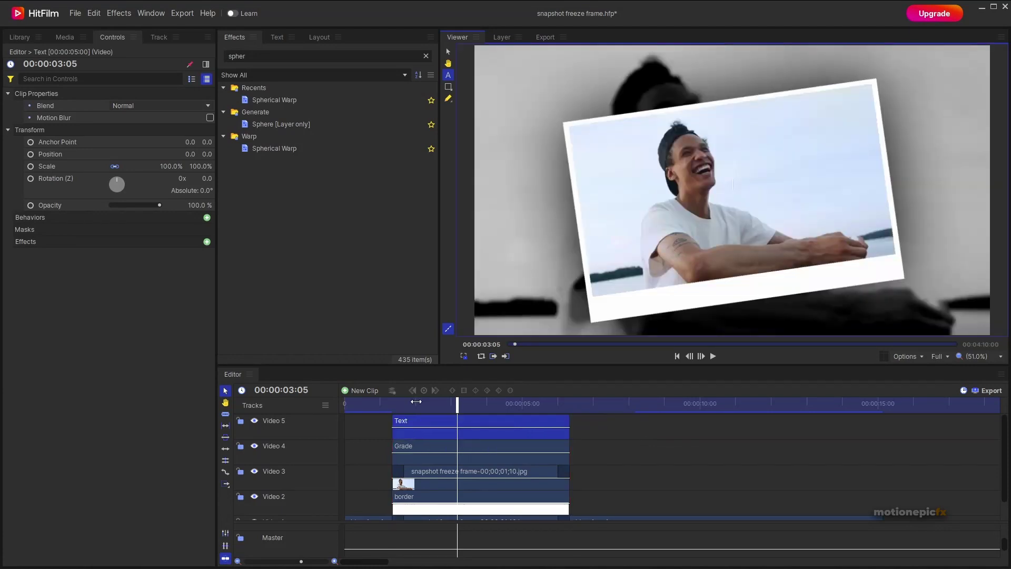
{"action": "left_click", "coordinate": [416, 405]}
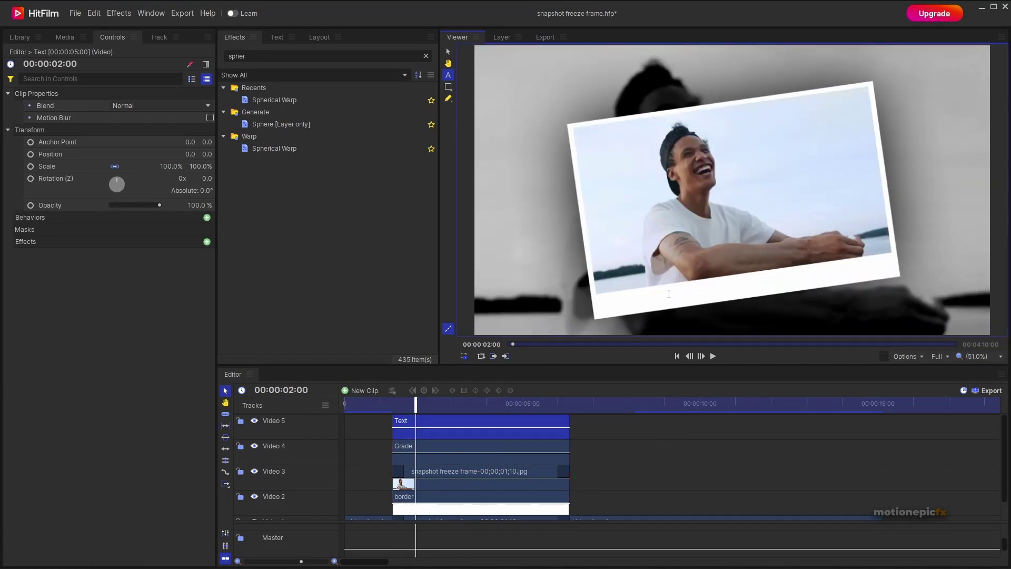
{"action": "type", "text": "This a a sample text"}
{"action": "key", "text": "ctrl+a"}
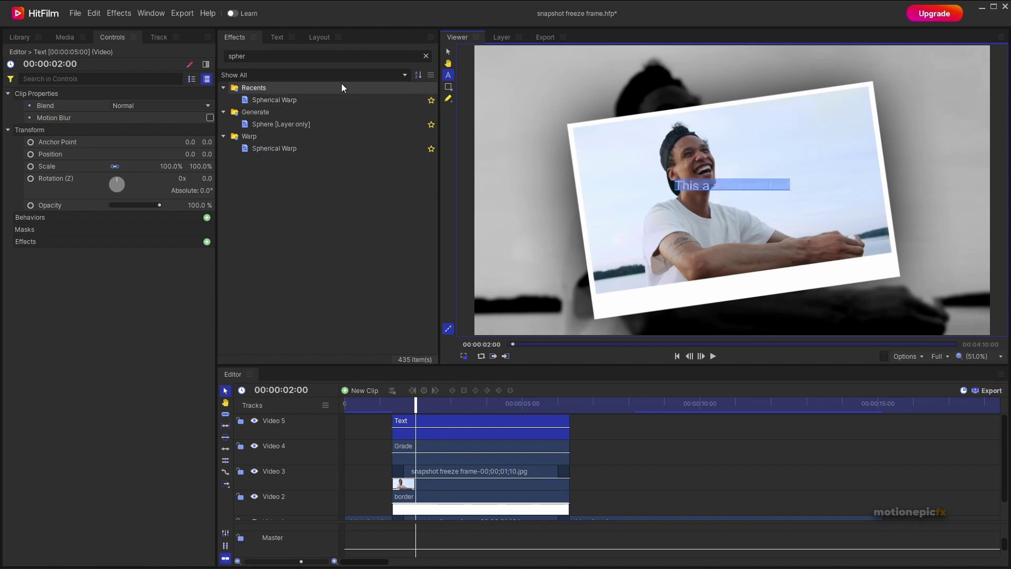
Make the caption black in Berlin Sans FB and move it into the strip below the photo.
{"action": "left_click", "coordinate": [276, 38]}
{"action": "left_click", "coordinate": [403, 95]}
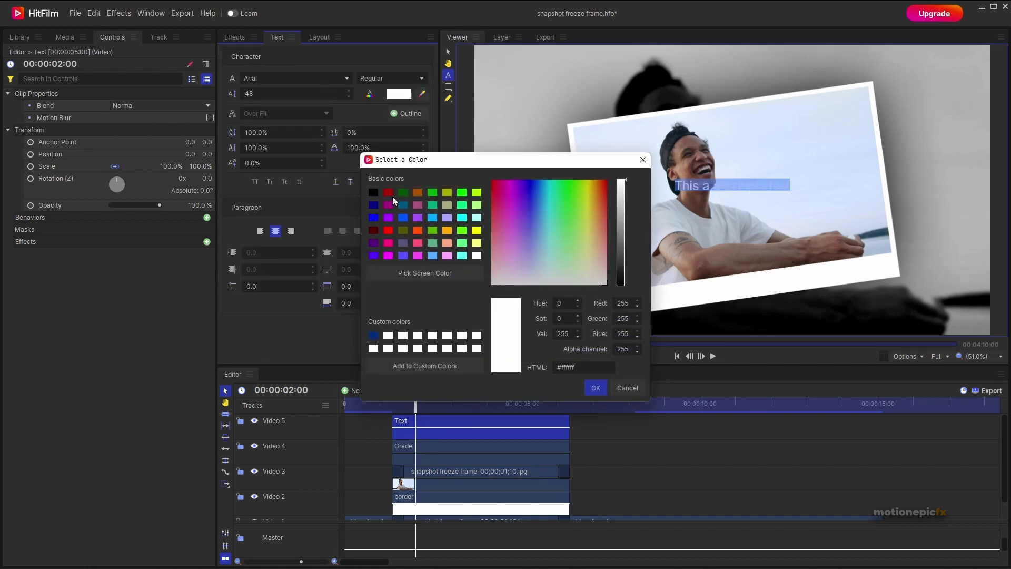
{"action": "left_click", "coordinate": [373, 192]}
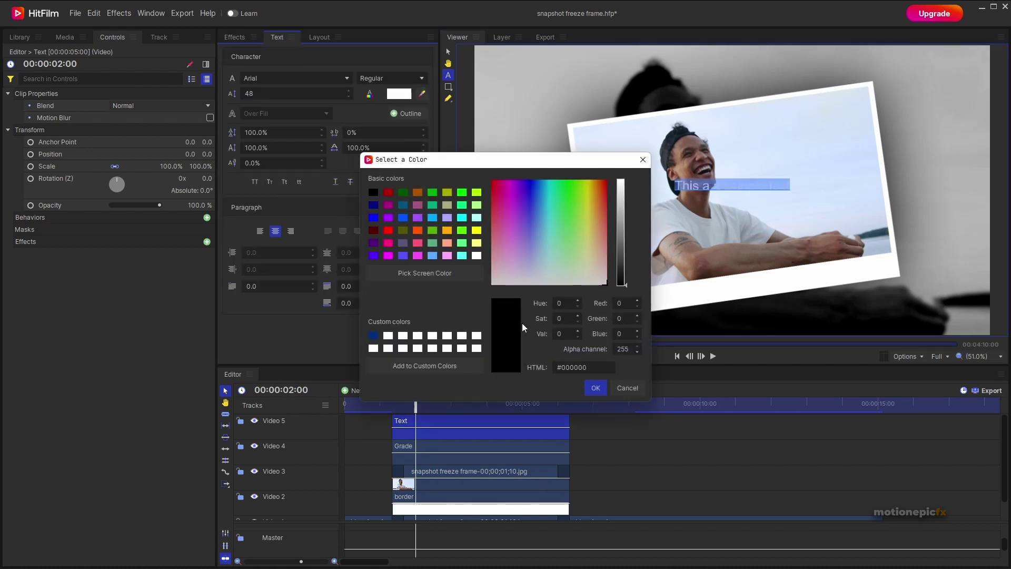
{"action": "left_click", "coordinate": [593, 388]}
{"action": "left_click", "coordinate": [302, 78]}
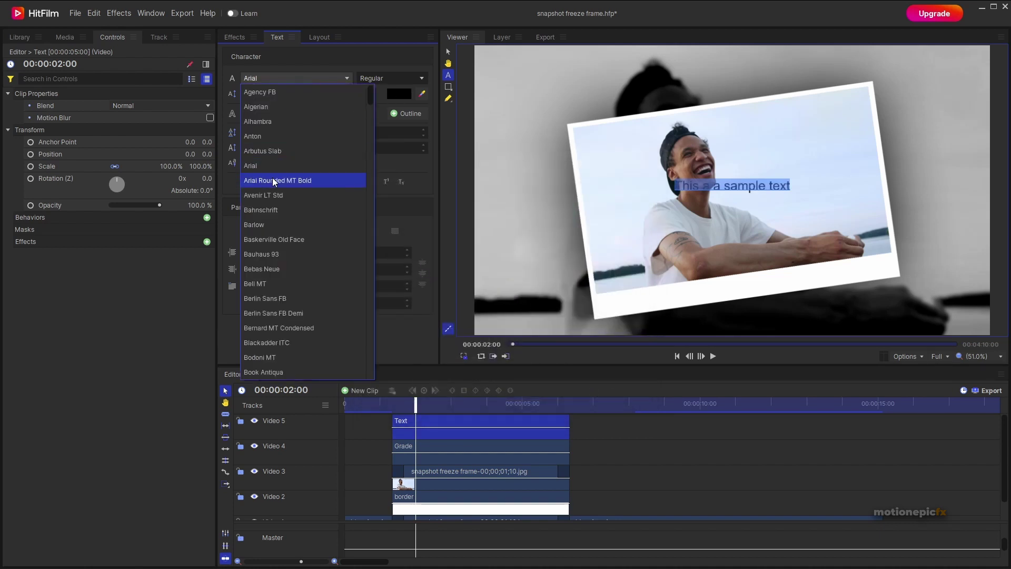
{"action": "left_click", "coordinate": [272, 241]}
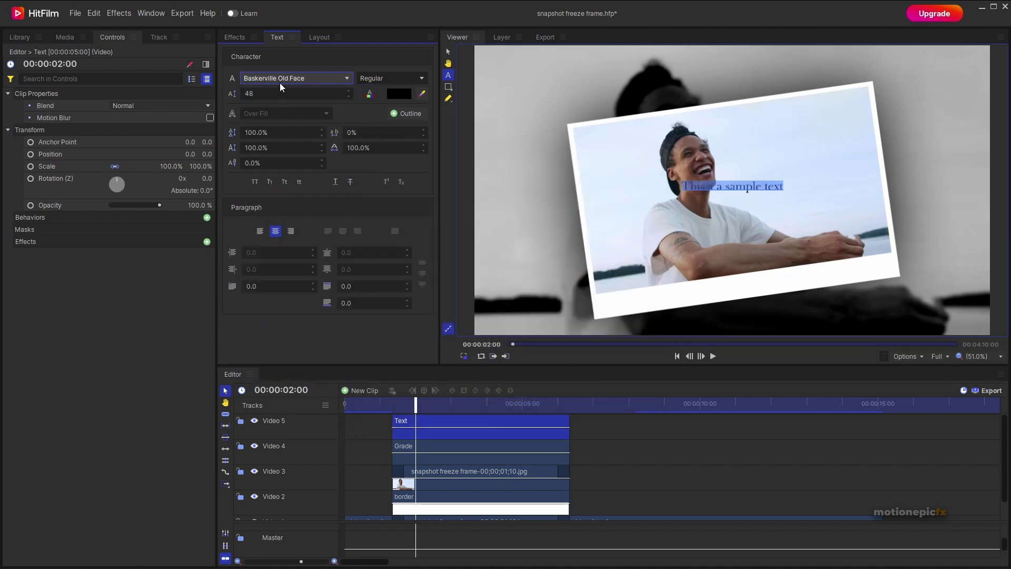
{"action": "left_click", "coordinate": [281, 80]}
{"action": "left_click", "coordinate": [265, 298]}
{"action": "left_click_drag", "start_coordinate": [734, 185], "coordinate": [737, 251]}
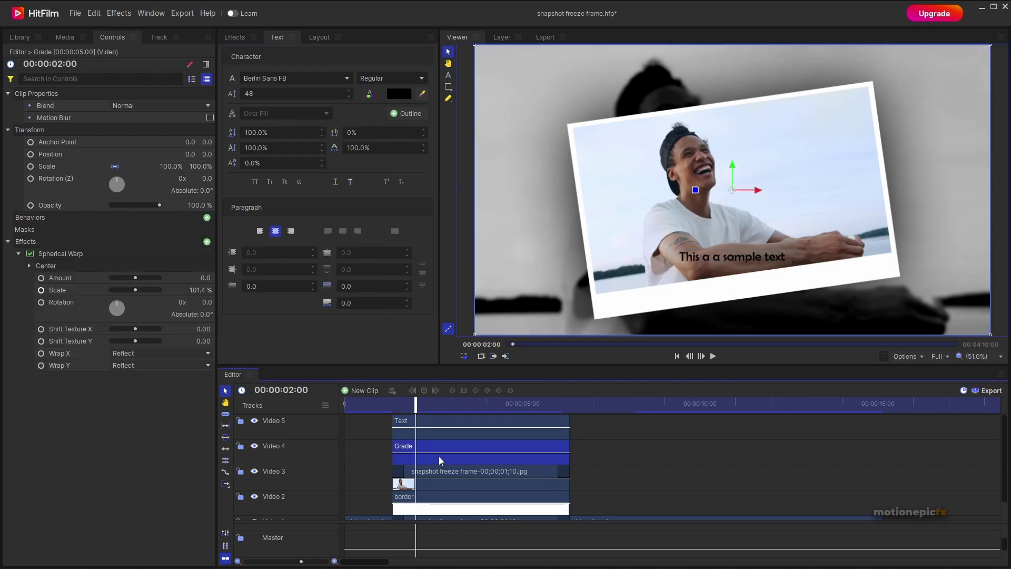
Copy the freeze-frame clip's attributes and paste them, except scale, onto the Text clip for -8° tilt.
{"action": "left_click", "coordinate": [441, 475]}
{"action": "right_click", "coordinate": [440, 472]}
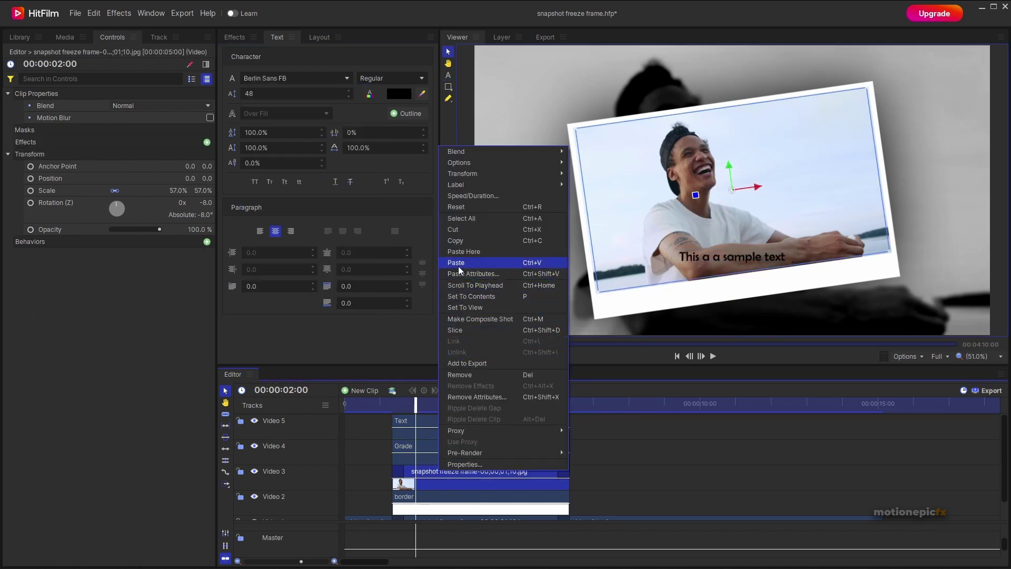
{"action": "left_click", "coordinate": [456, 241]}
{"action": "left_click", "coordinate": [441, 420]}
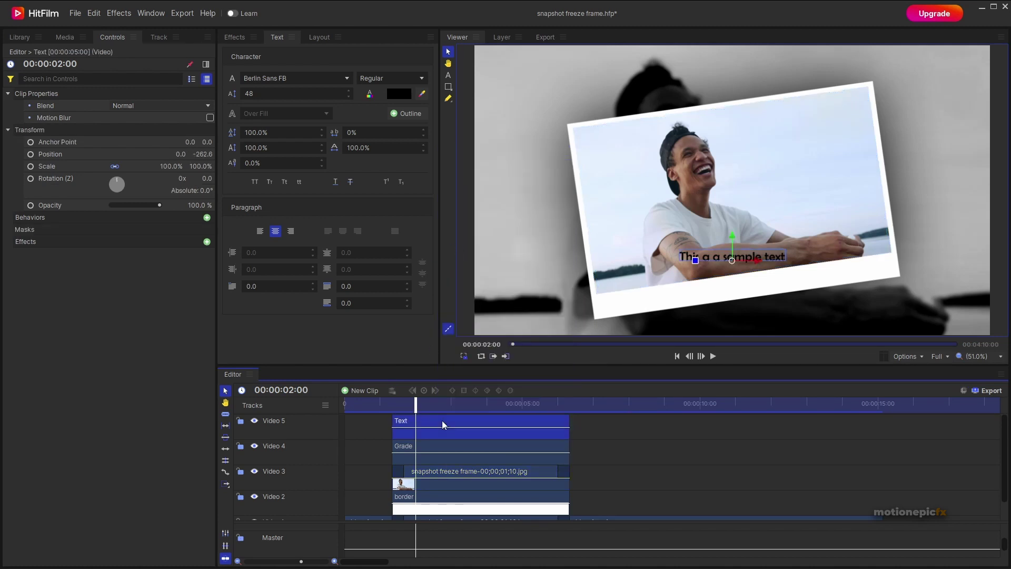
{"action": "right_click", "coordinate": [441, 420]}
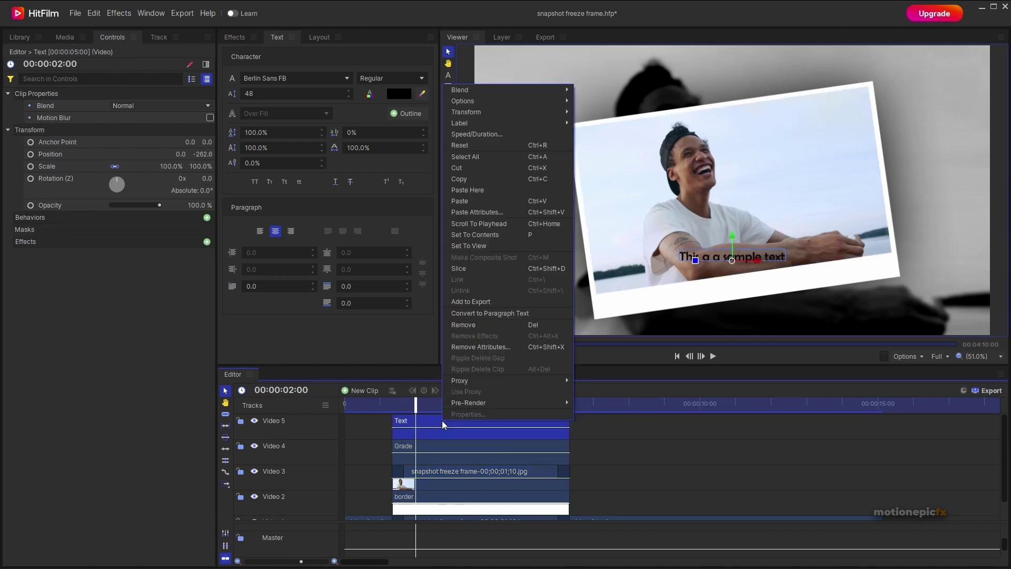
{"action": "left_click", "coordinate": [476, 212]}
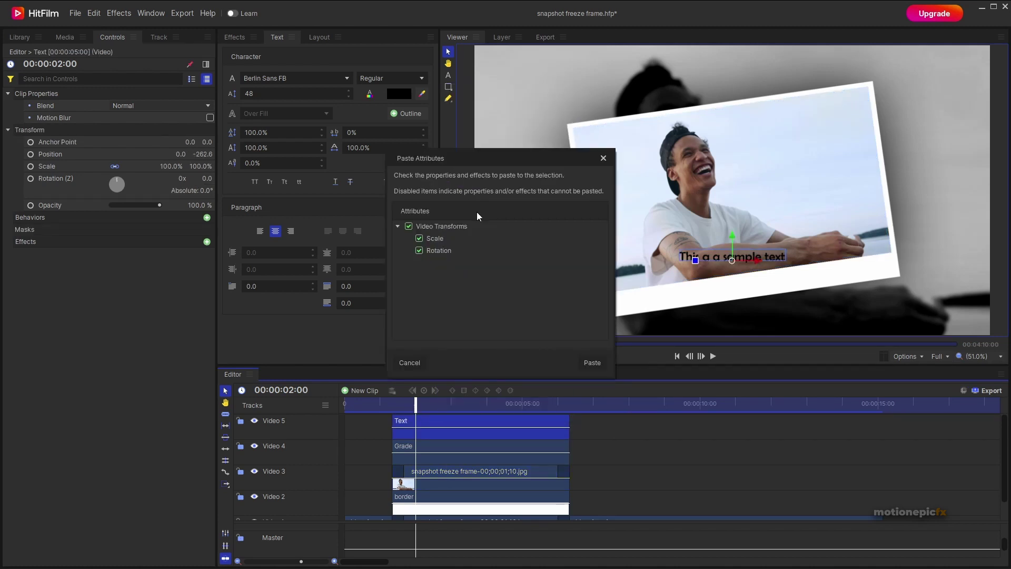
{"action": "left_click", "coordinate": [420, 238]}
{"action": "left_click", "coordinate": [592, 363]}
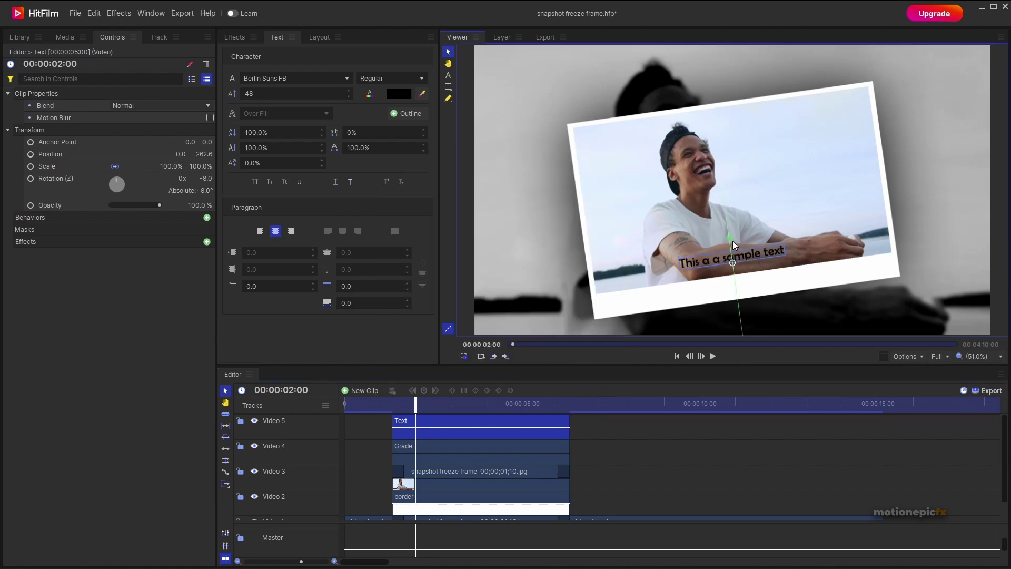
Move the caption down into the photo's white strip and preview the freeze-frame.
{"action": "left_click_drag", "start_coordinate": [738, 261], "coordinate": [777, 291]}
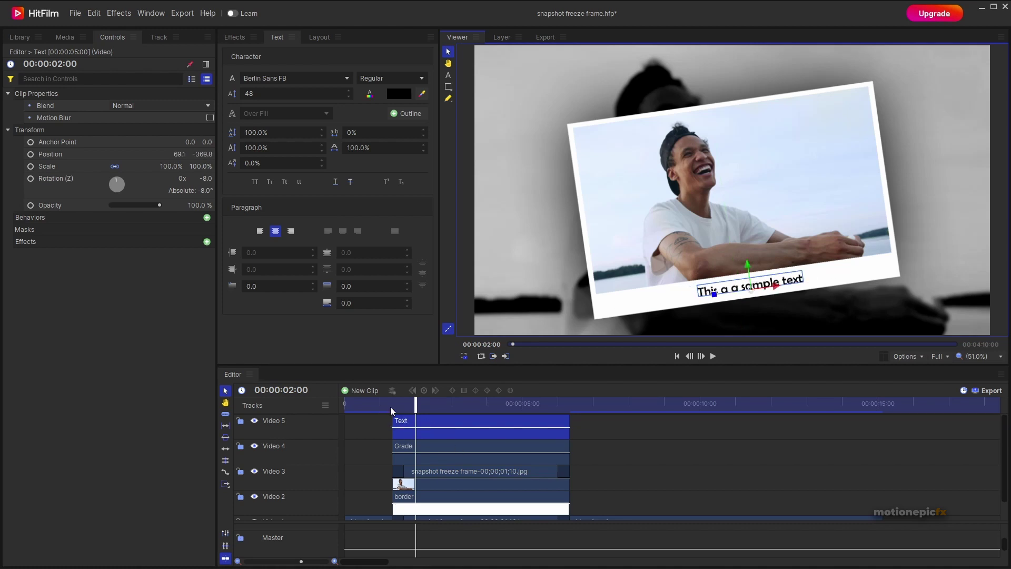
{"action": "left_click", "coordinate": [401, 404]}
{"action": "left_click_drag", "start_coordinate": [403, 405], "coordinate": [591, 434]}
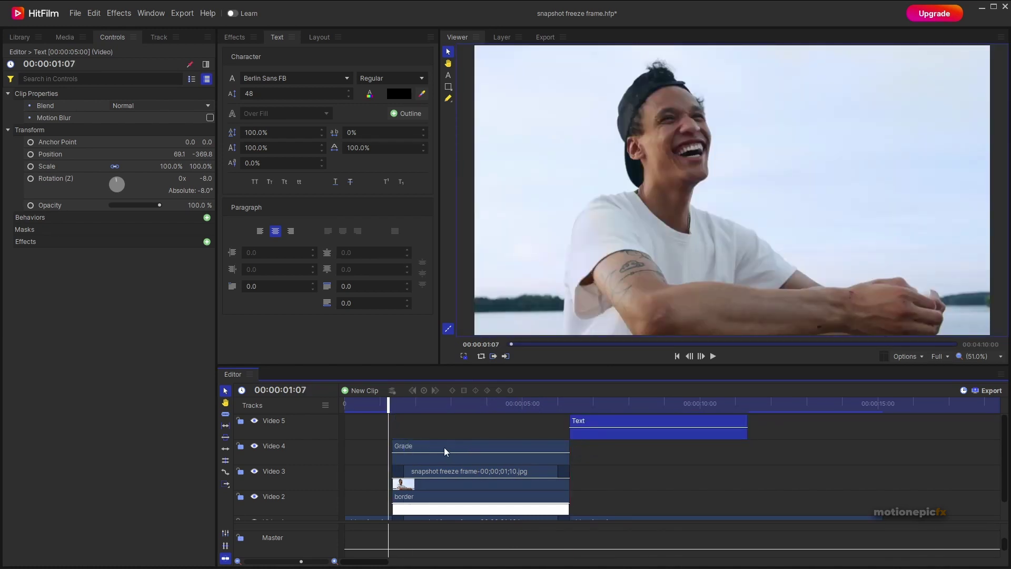
Put the Grade clip on Video 5 and the Text clip on Video 4 at the freeze-frame's start.
{"action": "left_click_drag", "start_coordinate": [444, 447], "coordinate": [446, 423]}
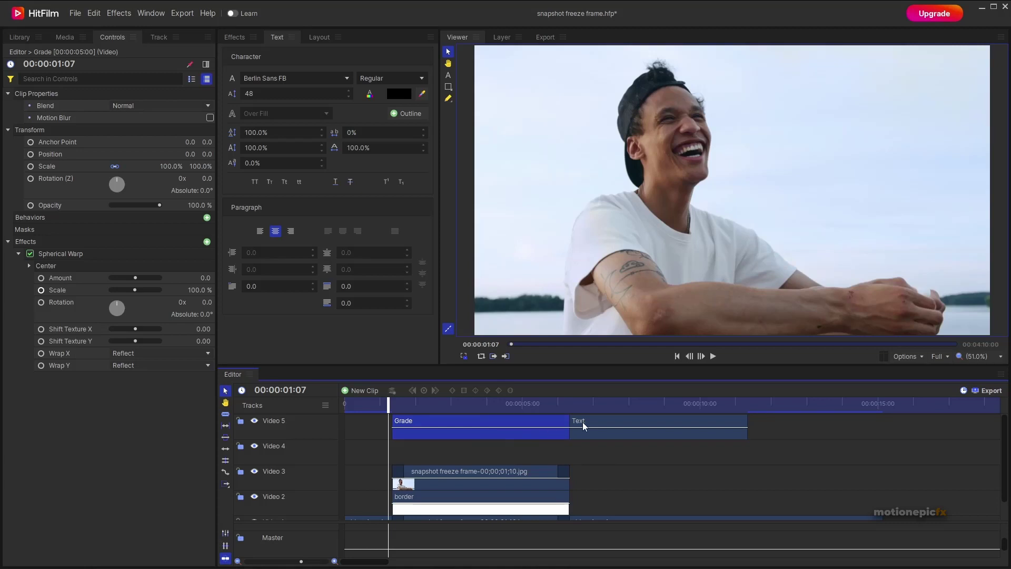
{"action": "left_click_drag", "start_coordinate": [583, 421], "coordinate": [408, 444]}
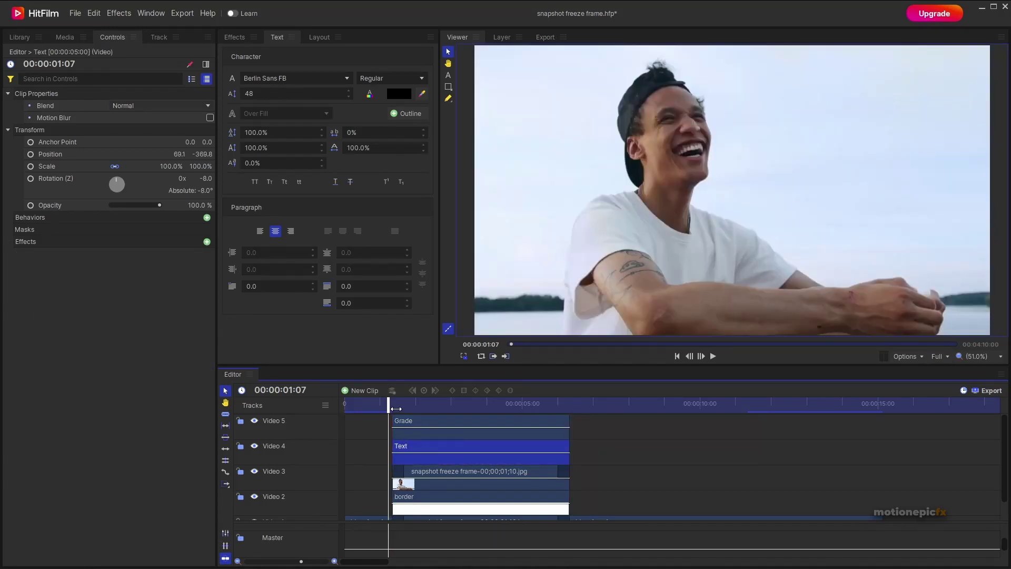
{"action": "left_click_drag", "start_coordinate": [396, 408], "coordinate": [586, 422]}
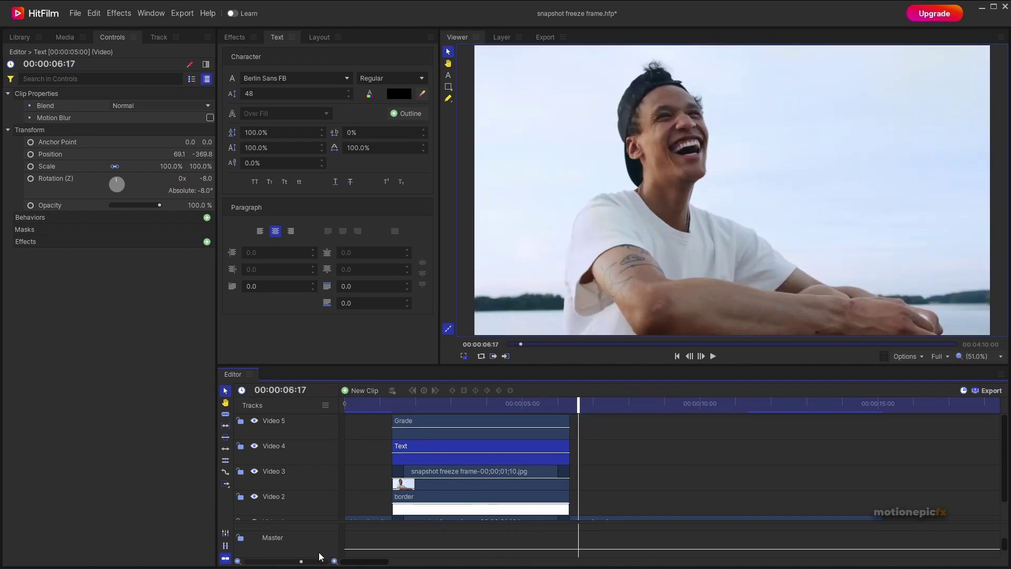
{"action": "left_click_drag", "start_coordinate": [301, 561], "coordinate": [291, 561]}
{"action": "scroll", "coordinate": [500, 494], "scroll_direction": "down", "scroll_amount": 1}
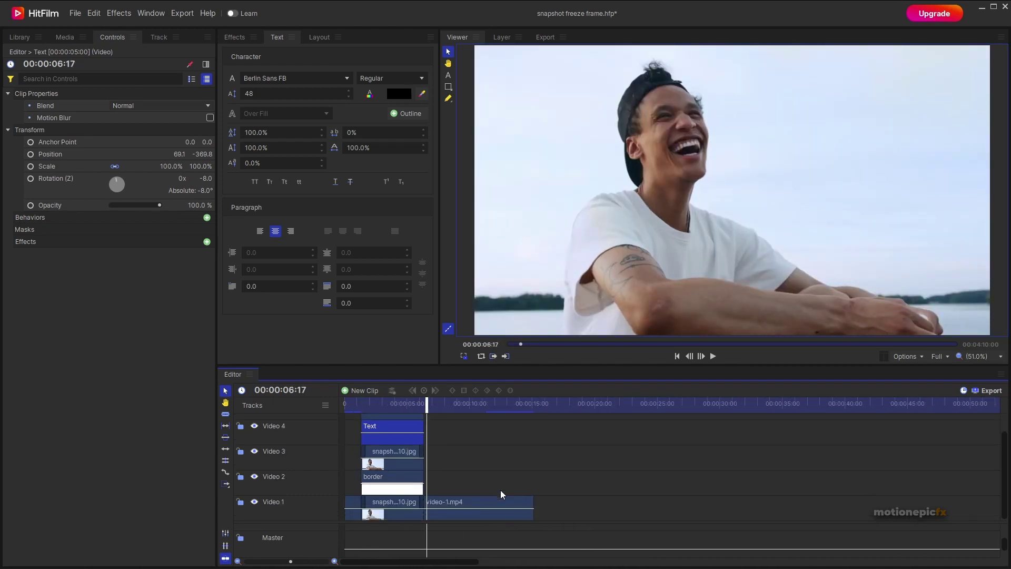